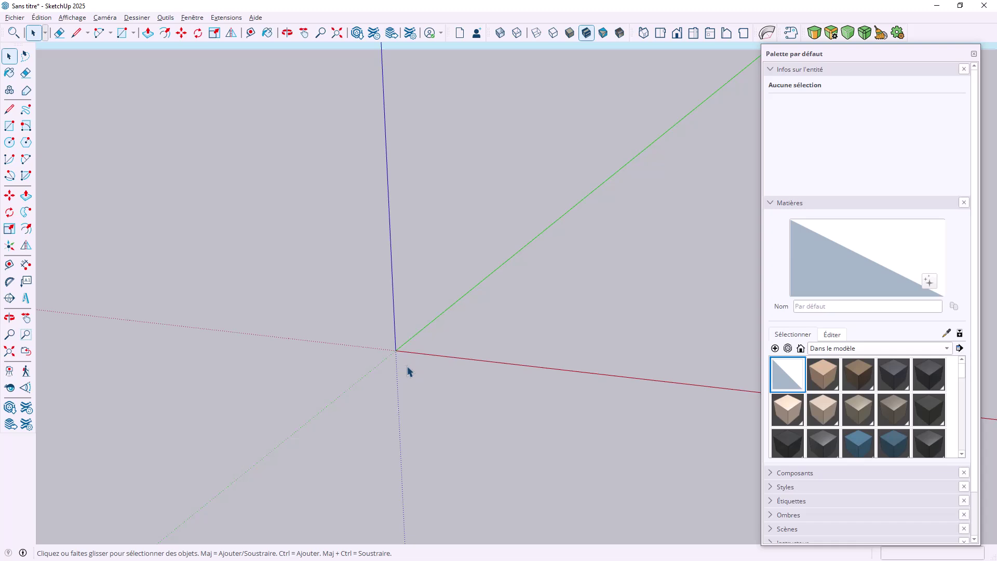
Draw a 24-sided circle on the ground plane, centred on the origin.
{"action": "key", "text": "c"}
{"action": "left_click", "coordinate": [397, 350]}
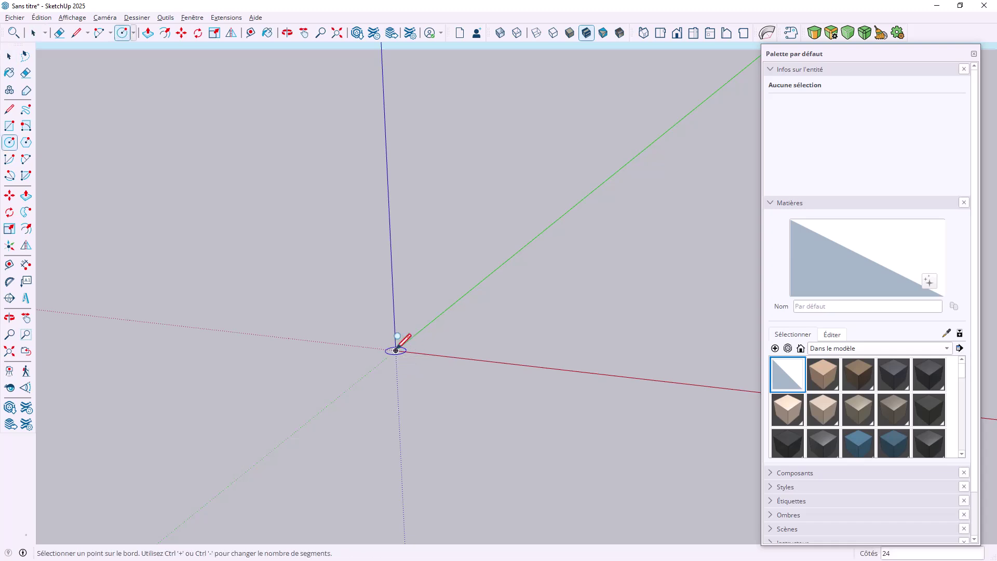
{"action": "left_click", "coordinate": [451, 357]}
{"action": "scroll", "coordinate": [429, 366], "scroll_direction": "up", "scroll_amount": 5}
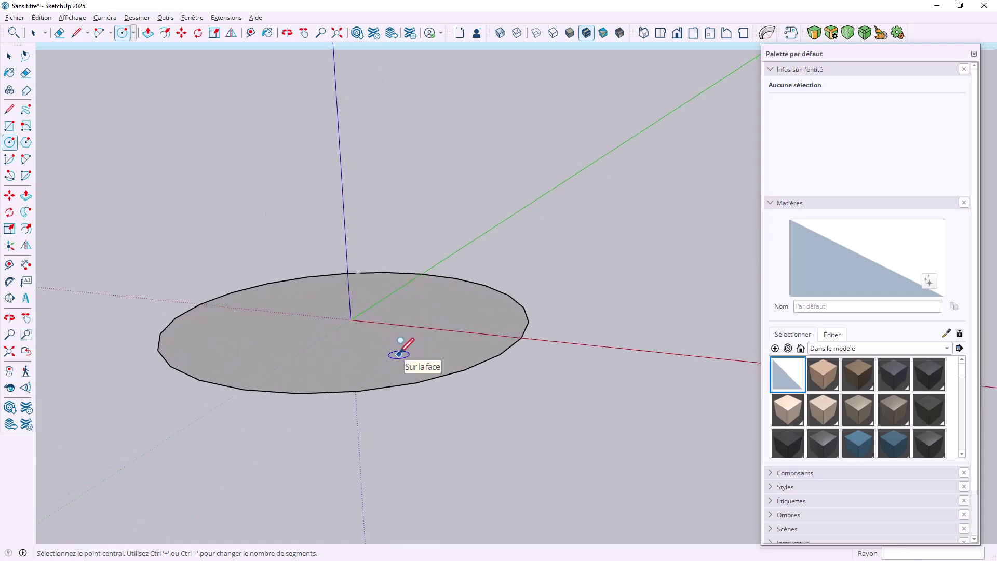
{"action": "middle_click_drag", "start_coordinate": [387, 353], "coordinate": [475, 355], "text": "shift"}
{"action": "key", "text": "space"}
Draw a vertical edge up from a front circle vertex, then a sloped edge about 0.20 m long down to the neighbouring vertex.
{"action": "key", "text": "l"}
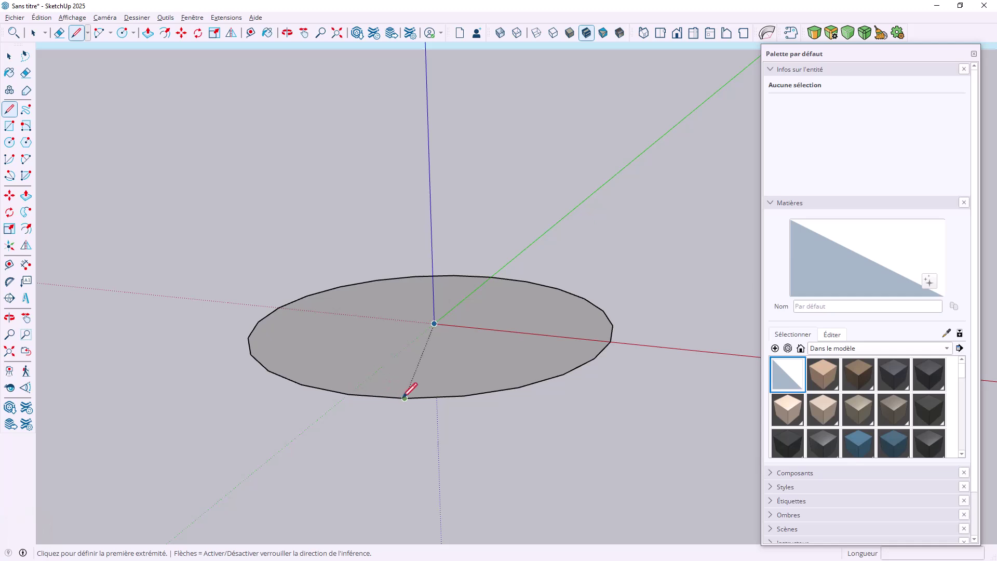
{"action": "left_click", "coordinate": [348, 393]}
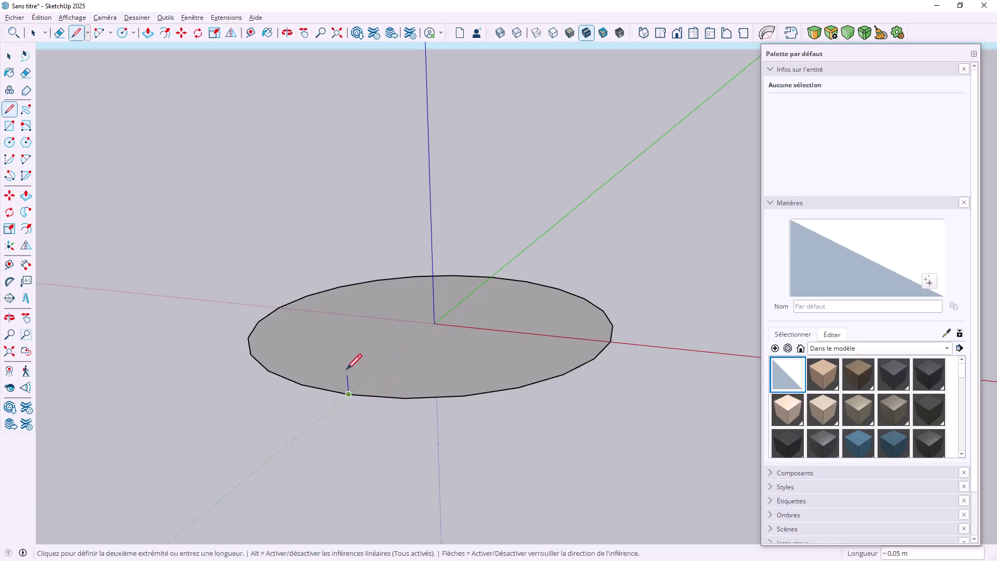
{"action": "left_click", "coordinate": [345, 334]}
{"action": "left_click", "coordinate": [405, 397]}
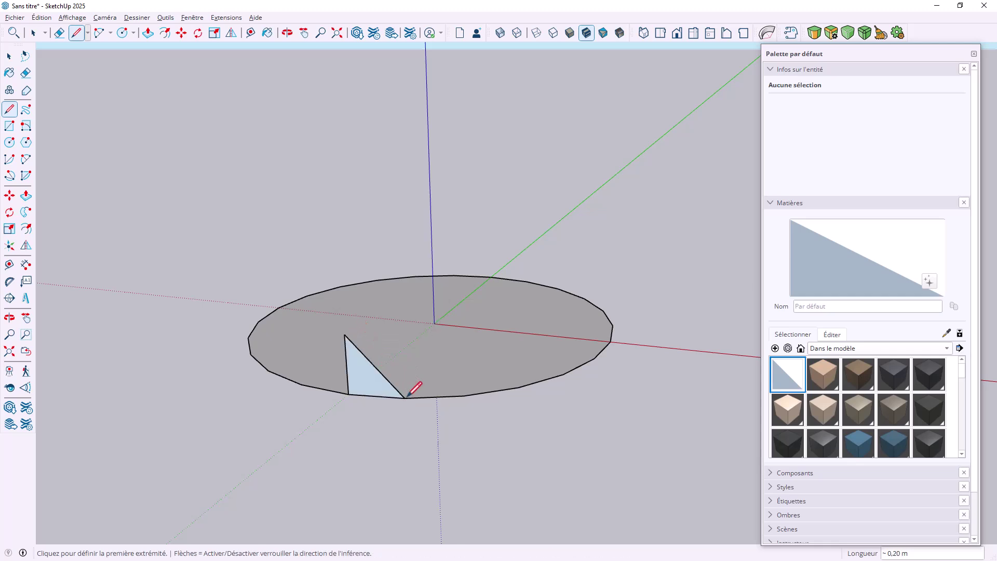
Erase the vertical edge of the triangle, keeping the sloped edge.
{"action": "scroll", "coordinate": [359, 367], "scroll_direction": "up", "scroll_amount": 2}
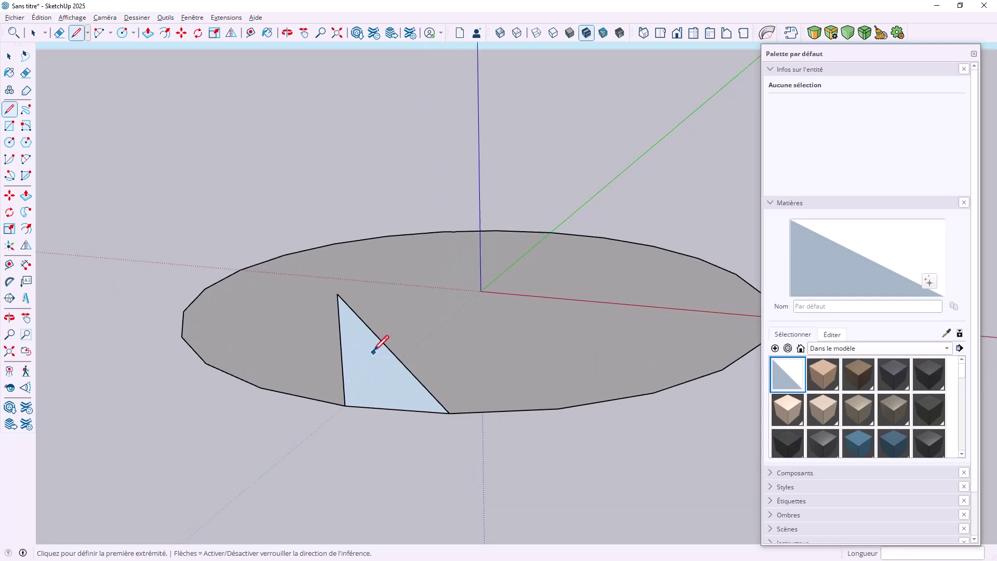
{"action": "key", "text": "e"}
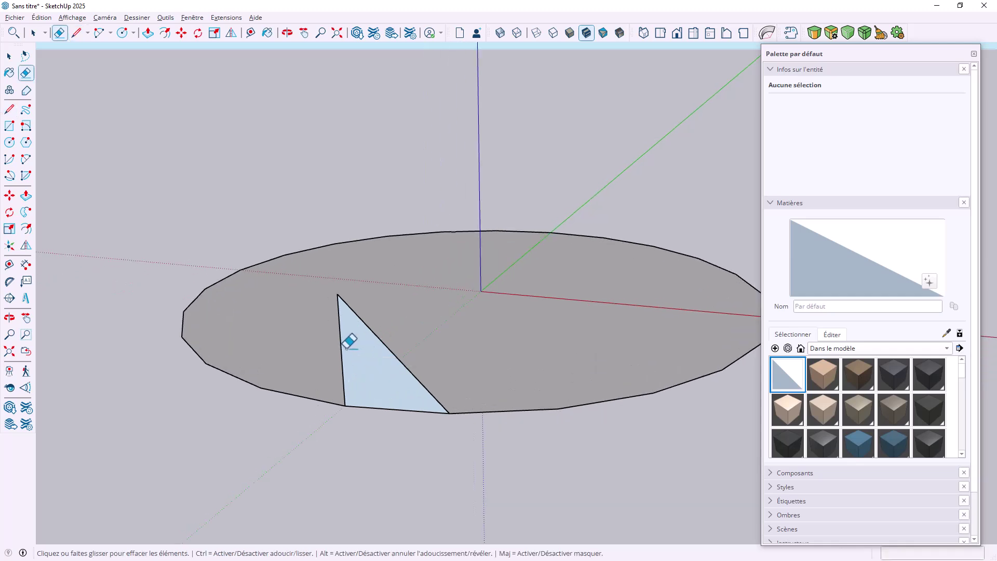
{"action": "left_click", "coordinate": [341, 345]}
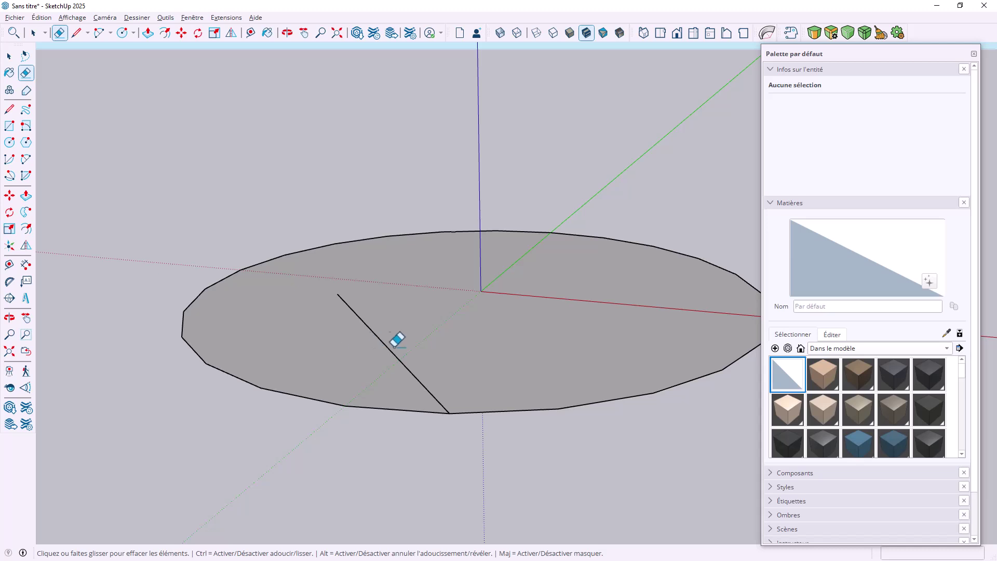
Rotate a copy of the sloped edge around the origin, from its circle vertex to the next vertex.
{"action": "middle_click_drag", "start_coordinate": [387, 340], "coordinate": [447, 358]}
{"action": "key", "text": "space"}
{"action": "scroll", "coordinate": [385, 337], "scroll_direction": "up", "scroll_amount": 2}
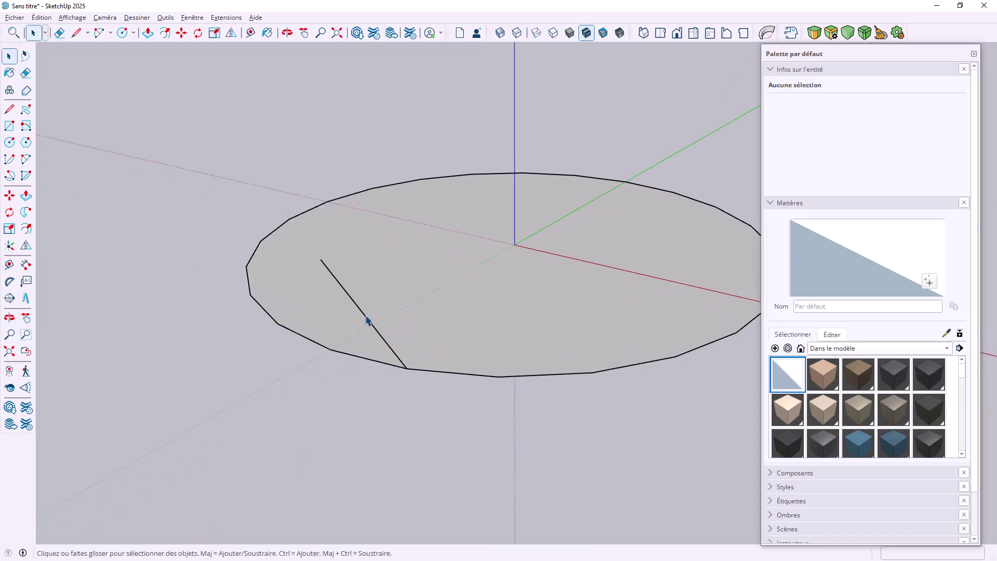
{"action": "left_click", "coordinate": [366, 321]}
{"action": "scroll", "coordinate": [368, 322], "scroll_direction": "down", "scroll_amount": 3}
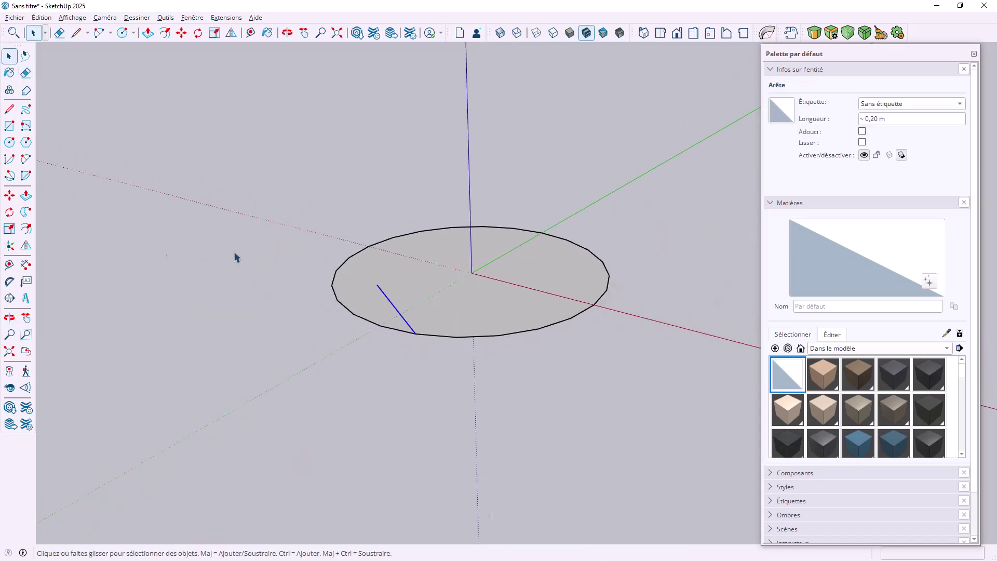
{"action": "left_click", "coordinate": [10, 213]}
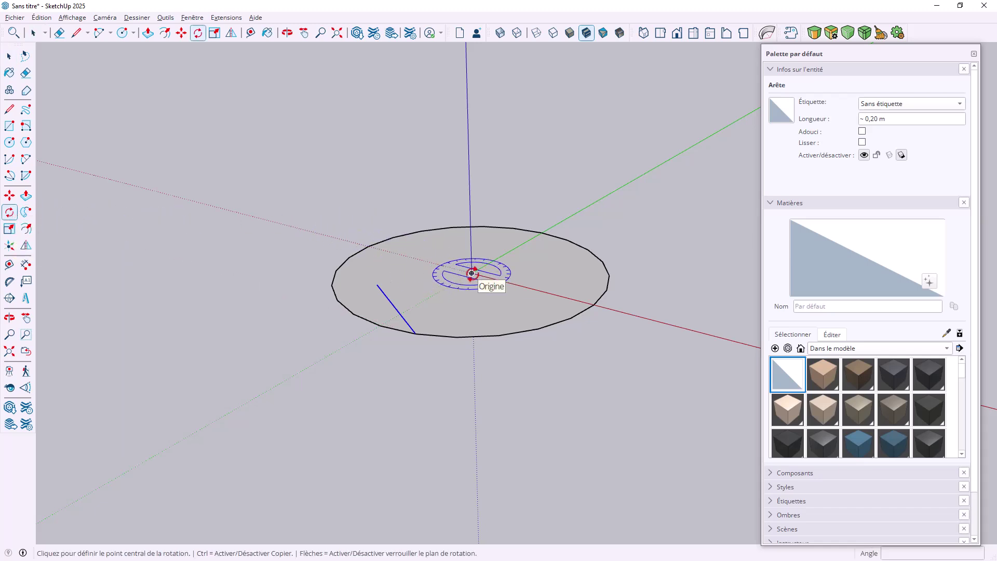
{"action": "key", "text": "ctrl"}
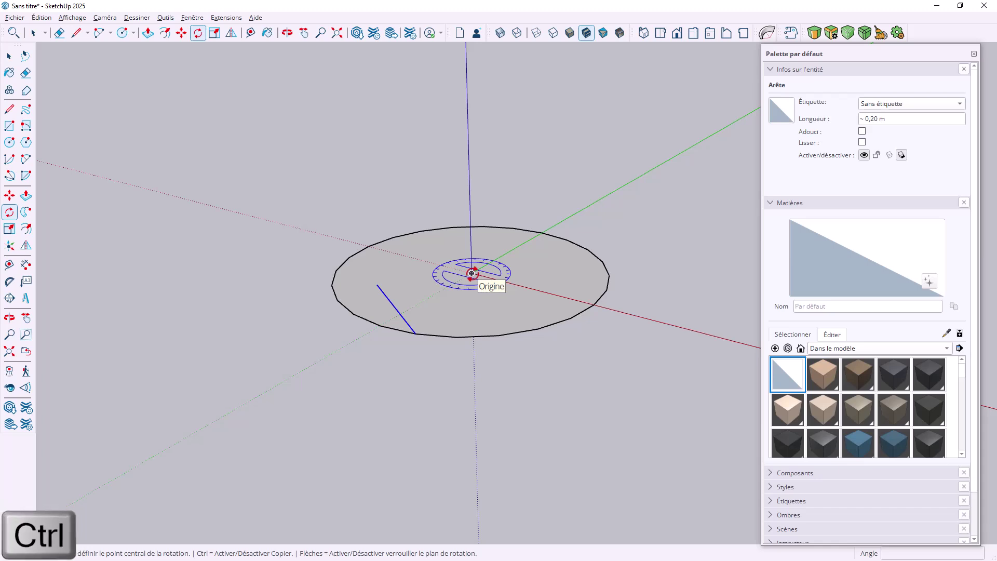
{"action": "left_click", "coordinate": [472, 273]}
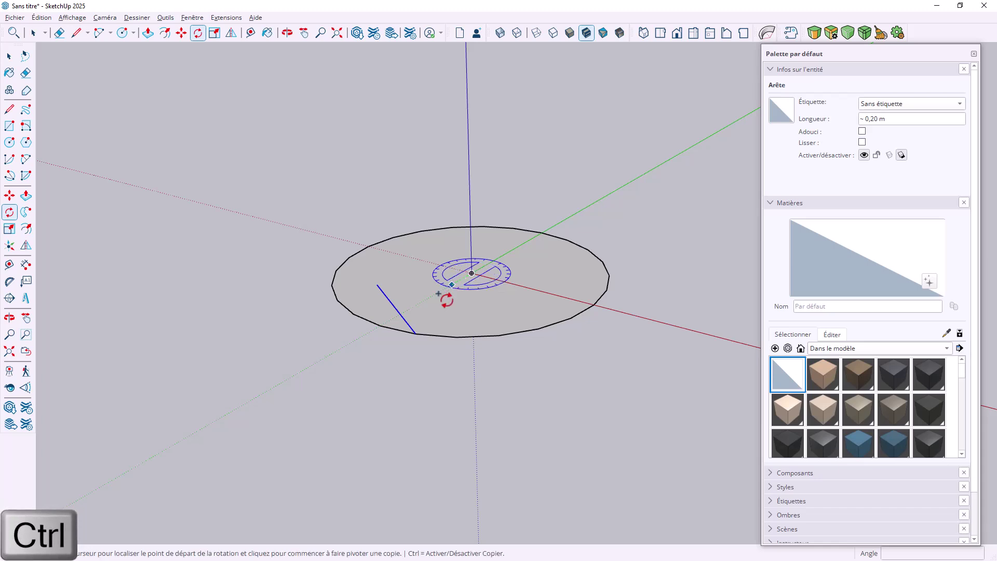
{"action": "left_click", "coordinate": [416, 334]}
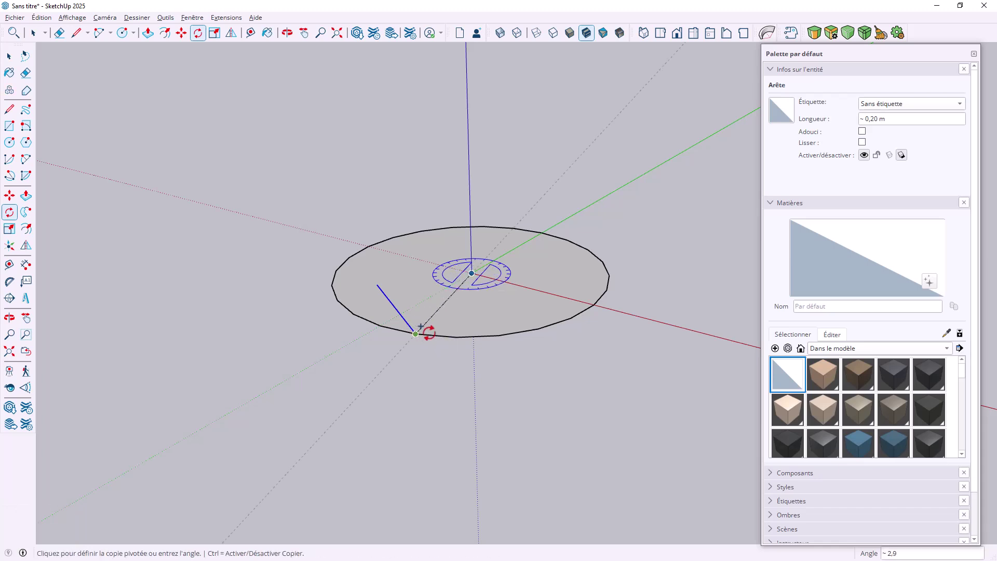
{"action": "left_click", "coordinate": [457, 337]}
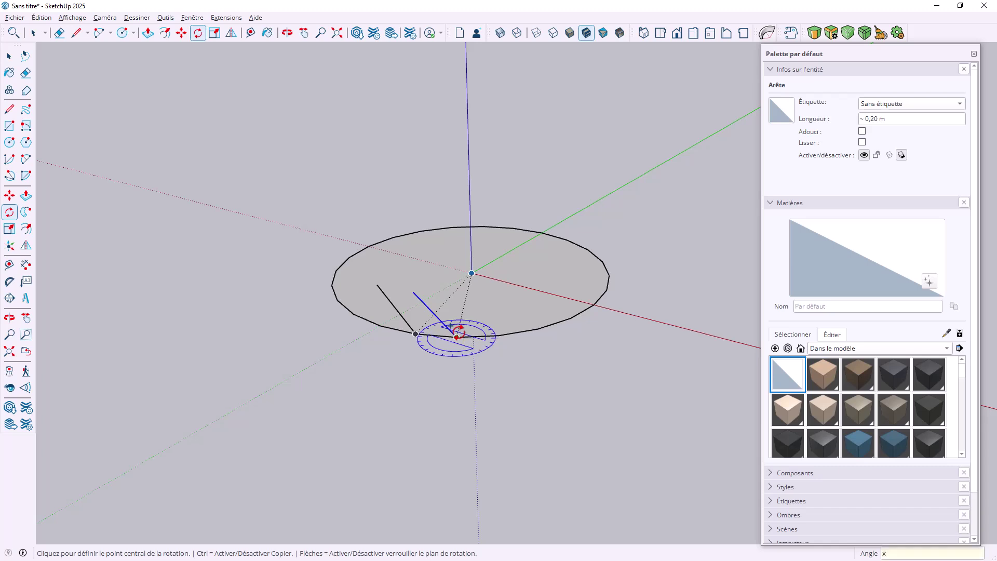
Multiply the rotated copy with x23 to array the sloped edge around the whole circle, and clear the selection.
{"action": "type", "text": "x23"}
{"action": "key", "text": "Return"}
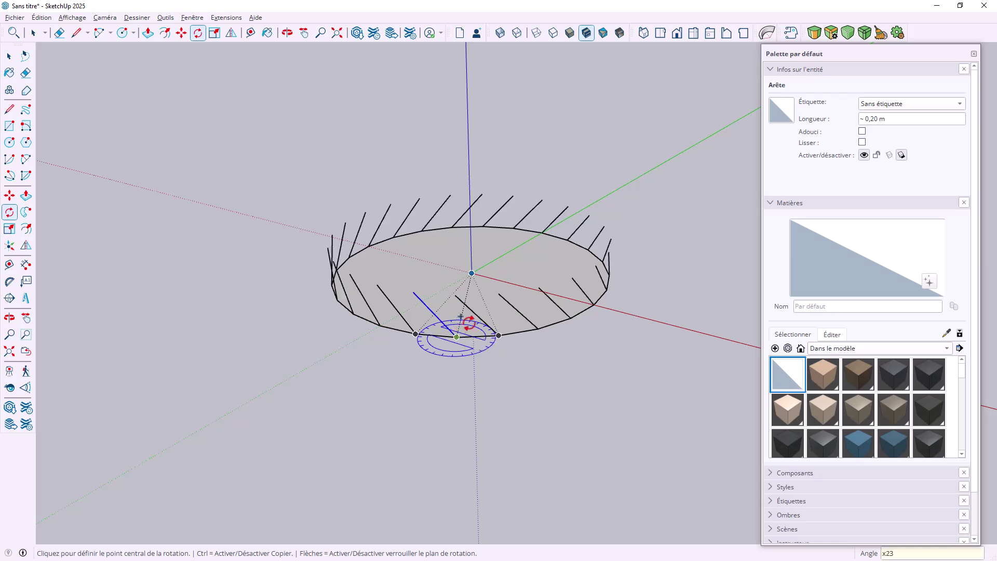
{"action": "middle_click_drag", "start_coordinate": [401, 338], "coordinate": [430, 352]}
{"action": "key", "text": "space"}
{"action": "left_click", "coordinate": [436, 350]}
Delete the circle's face together with its boundary edges.
{"action": "scroll", "coordinate": [446, 275], "scroll_direction": "up", "scroll_amount": 2}
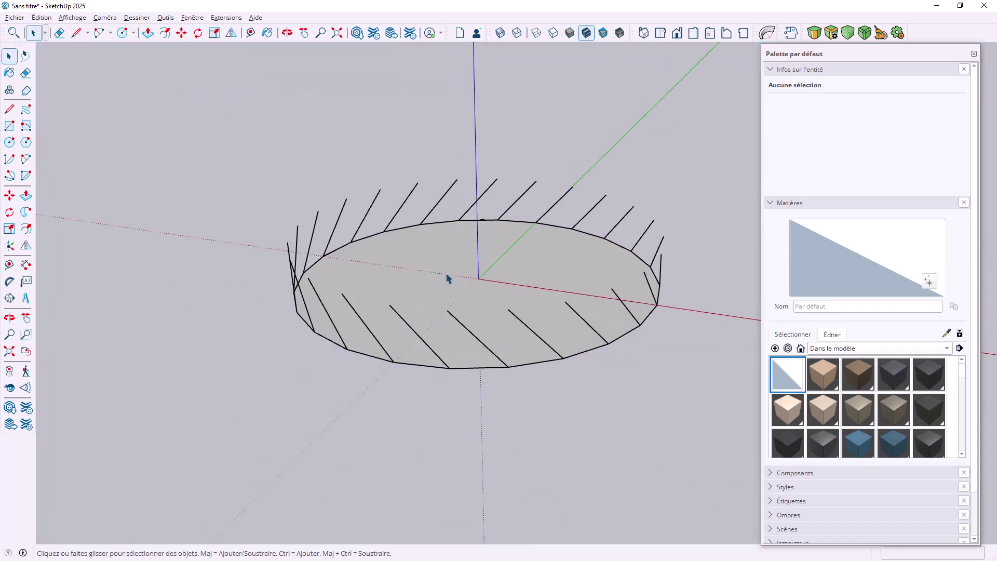
{"action": "double_click", "coordinate": [448, 279]}
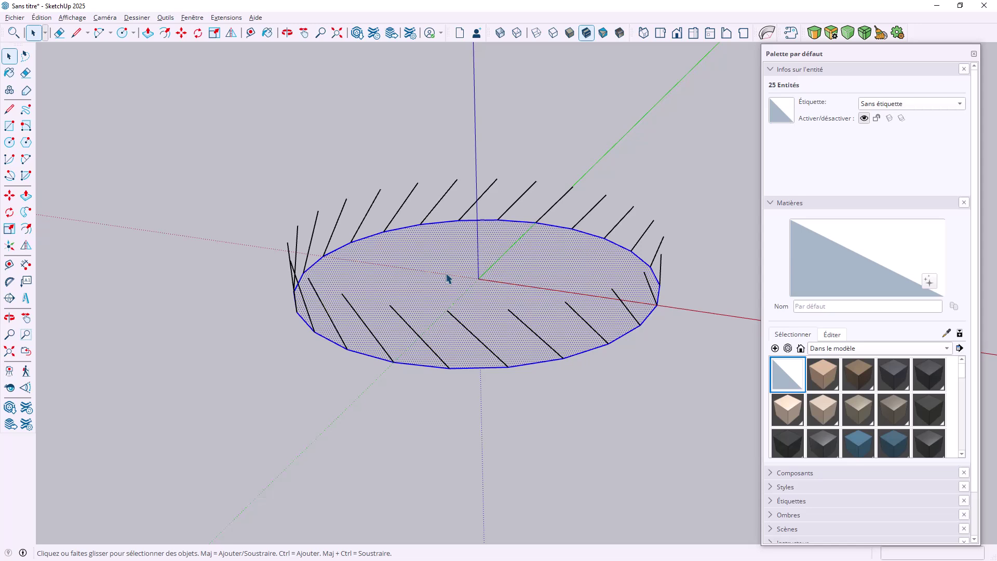
{"action": "key", "text": "Delete"}
Copy all the sloped edges about 0.15 m upward, snapping a lower endpoint to the neighbouring edge's upper endpoint, and repeat with x23.
{"action": "middle_click_drag", "start_coordinate": [448, 279], "coordinate": [321, 194]}
{"action": "left_click_drag", "start_coordinate": [281, 168], "coordinate": [695, 360]}
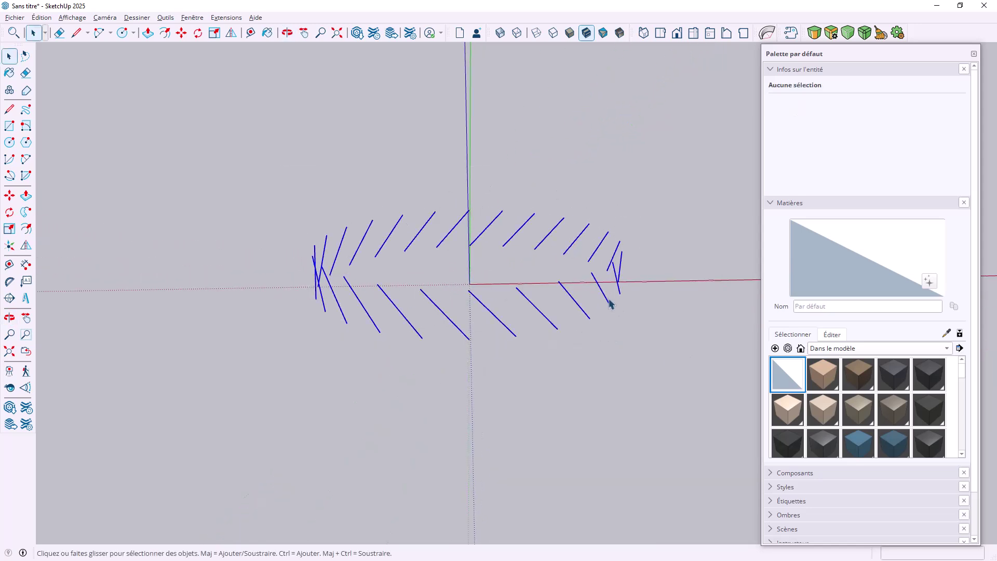
{"action": "middle_click_drag", "start_coordinate": [586, 291], "coordinate": [477, 270]}
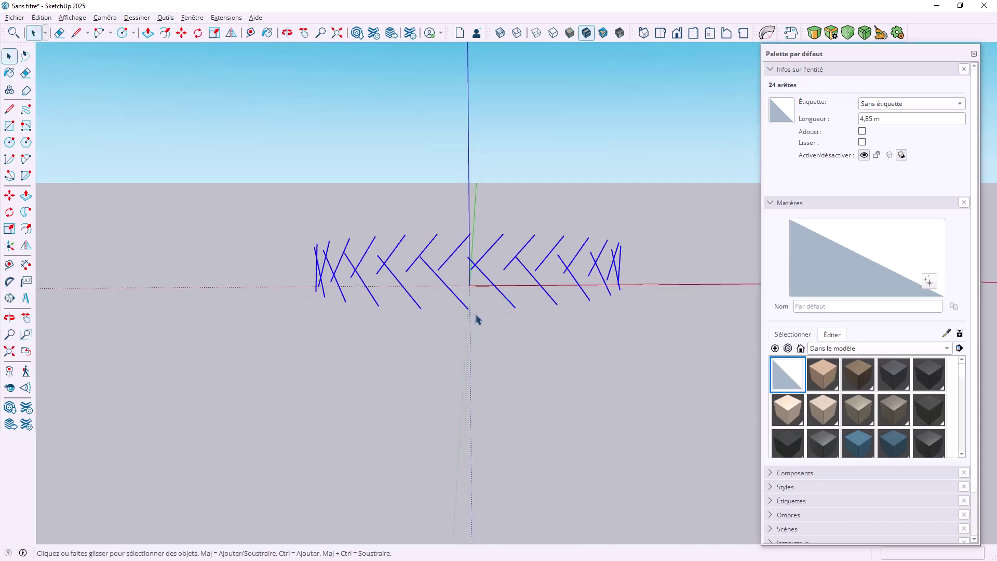
{"action": "left_click", "coordinate": [10, 197]}
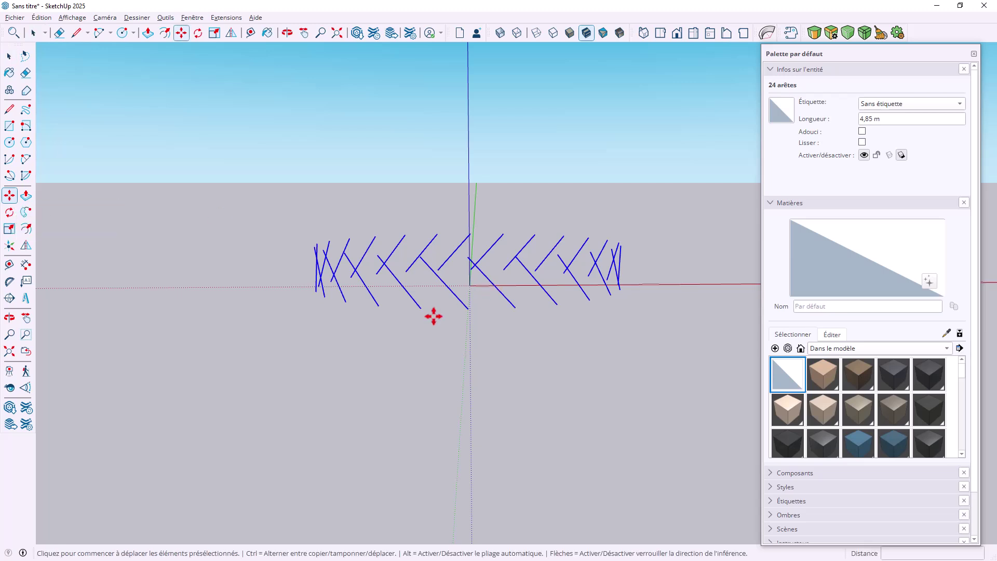
{"action": "key", "text": "ctrl"}
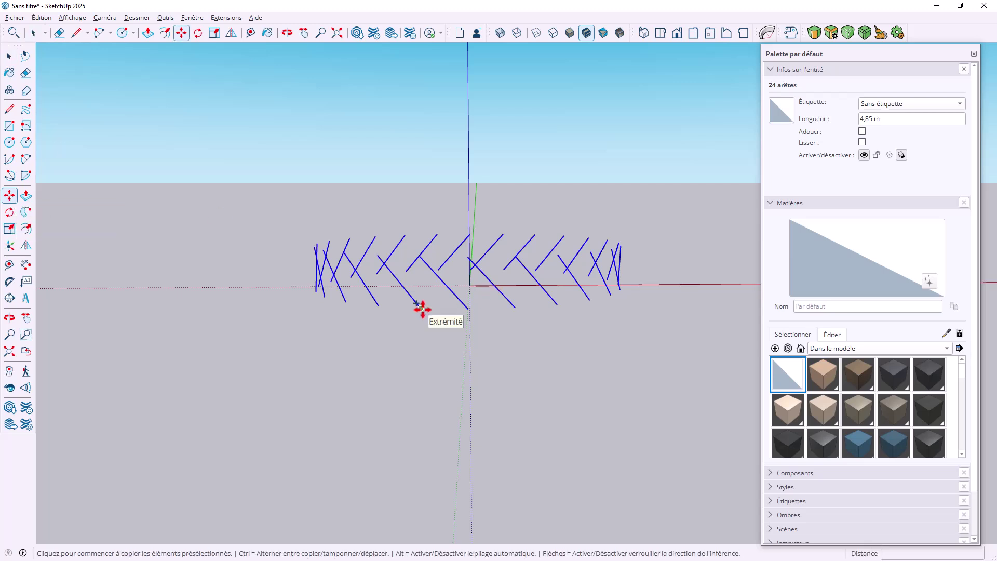
{"action": "left_click", "coordinate": [420, 309]}
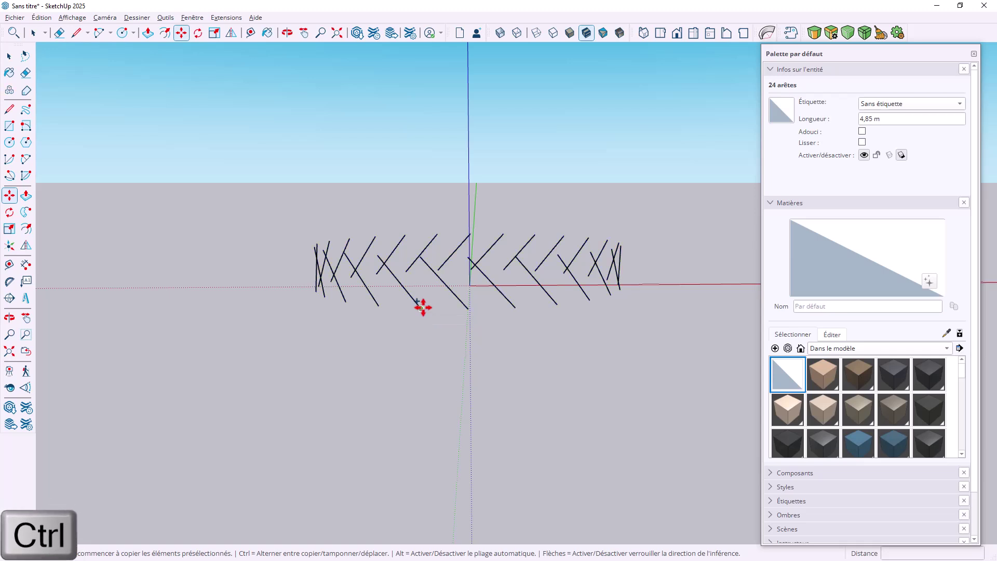
{"action": "left_click", "coordinate": [422, 256]}
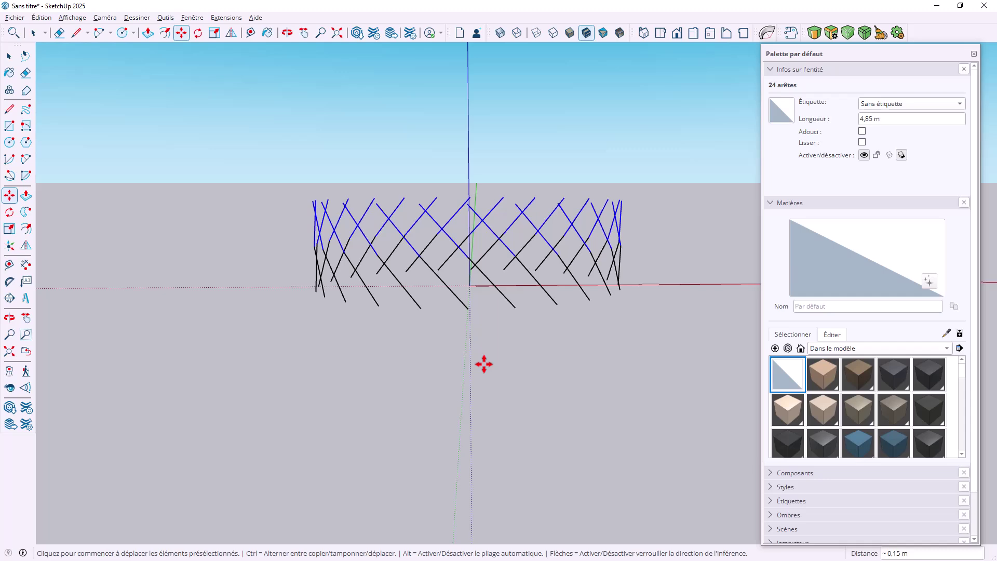
{"action": "key", "text": "Return"}
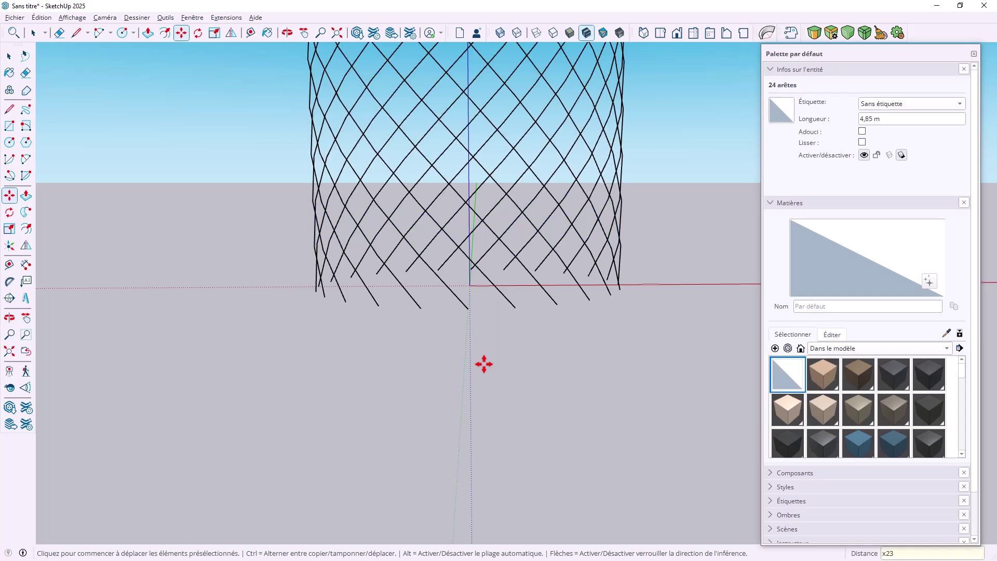
Select one continuous helical chain of edges in the lattice, invert the selection and delete all the other edges.
{"action": "scroll", "coordinate": [535, 323], "scroll_direction": "down", "scroll_amount": 6}
{"action": "scroll", "coordinate": [581, 124], "scroll_direction": "down", "scroll_amount": 4}
{"action": "middle_click_drag", "start_coordinate": [581, 124], "coordinate": [535, 259]}
{"action": "scroll", "coordinate": [500, 311], "scroll_direction": "up", "scroll_amount": 7}
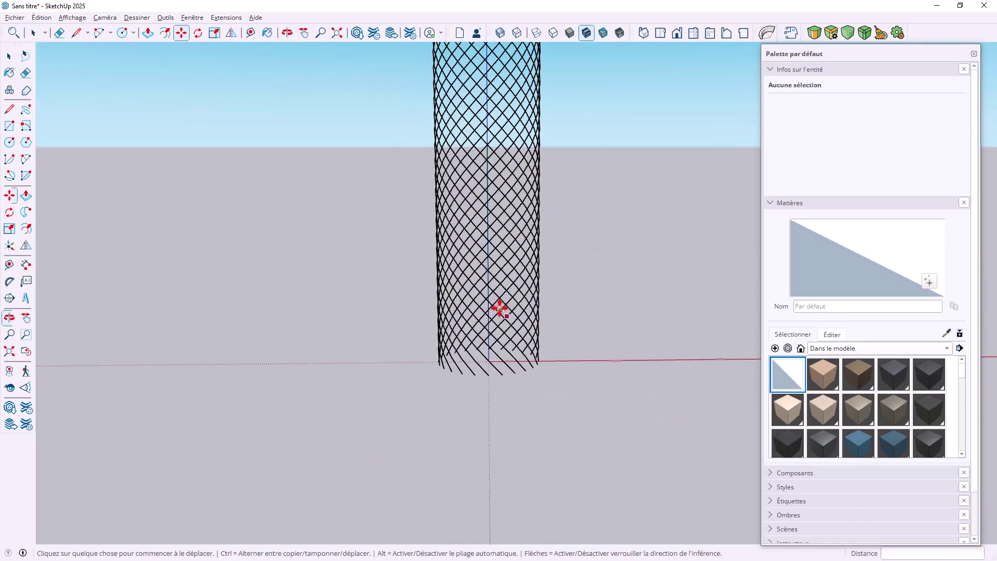
{"action": "key", "text": "space"}
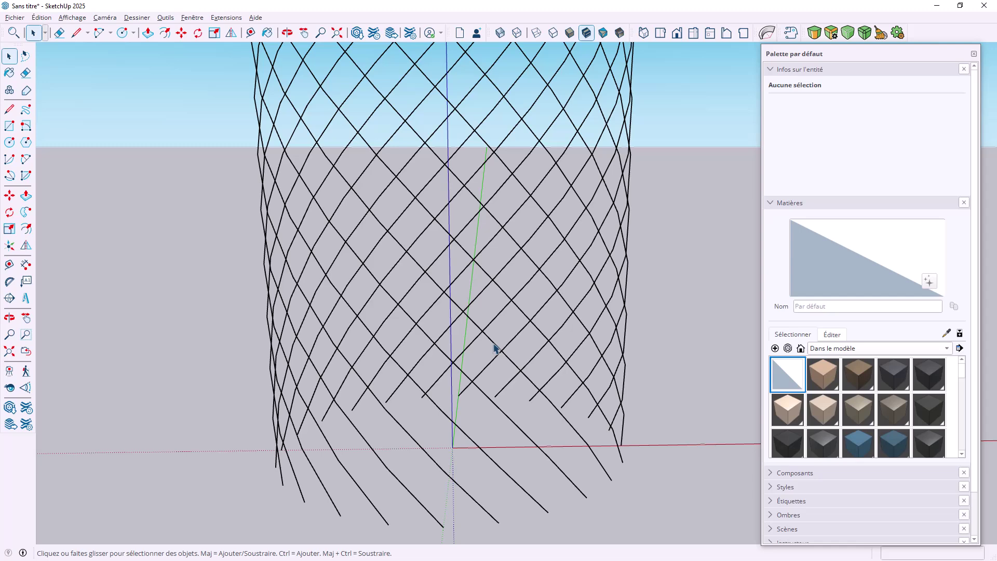
{"action": "left_click", "coordinate": [495, 348]}
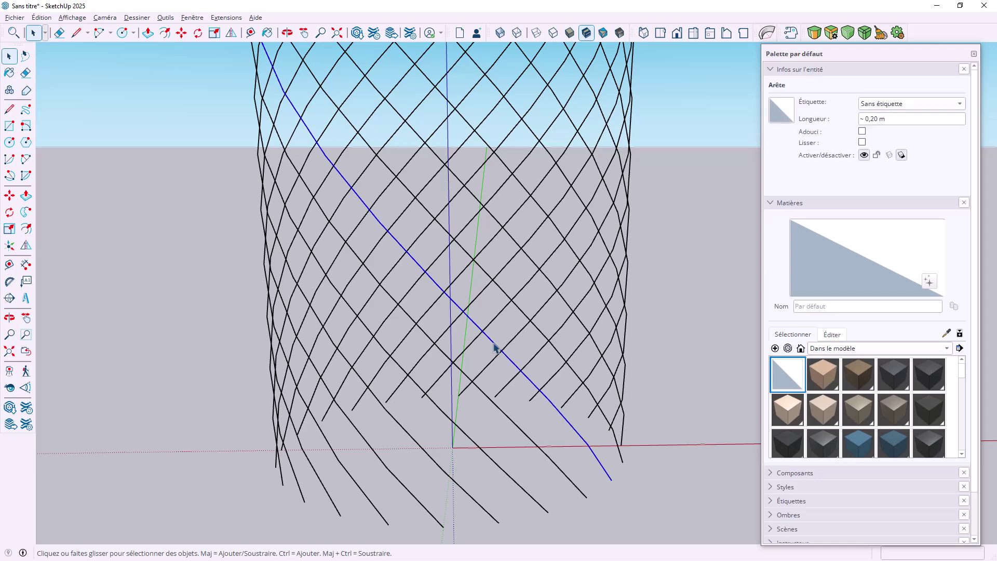
{"action": "double_click", "coordinate": [495, 348]}
{"action": "scroll", "coordinate": [493, 346], "scroll_direction": "down", "scroll_amount": 5}
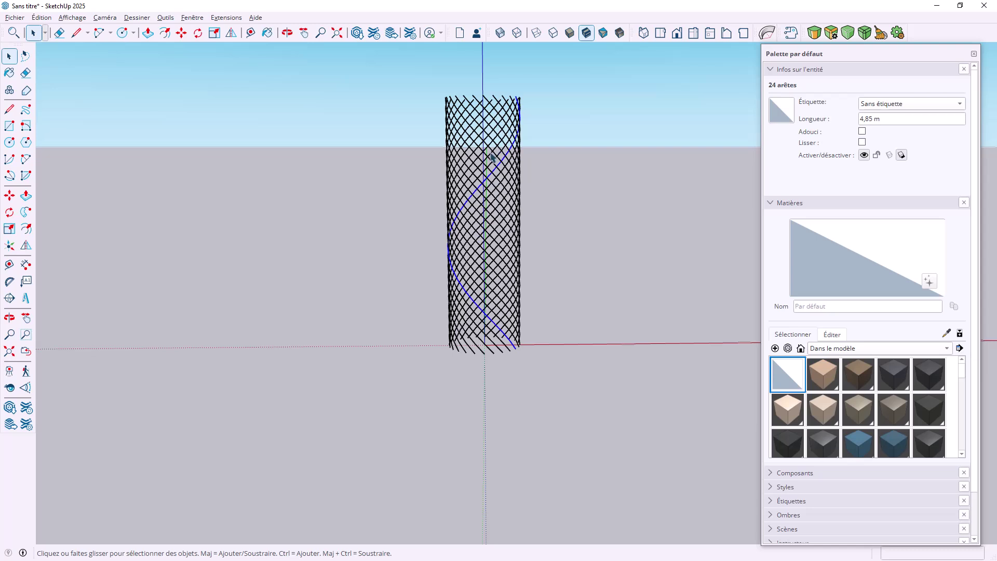
{"action": "left_click", "coordinate": [50, 19]}
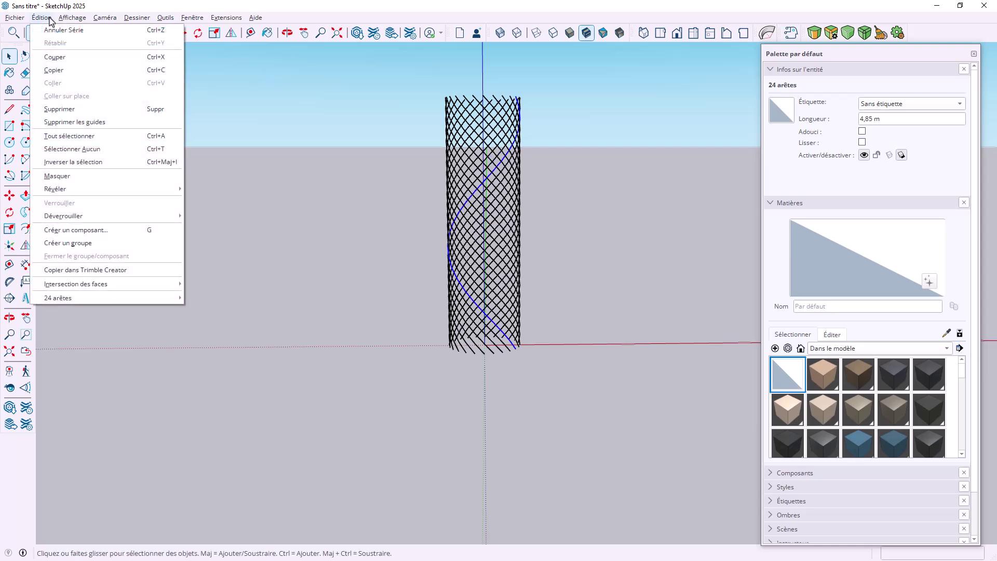
{"action": "left_click", "coordinate": [67, 162]}
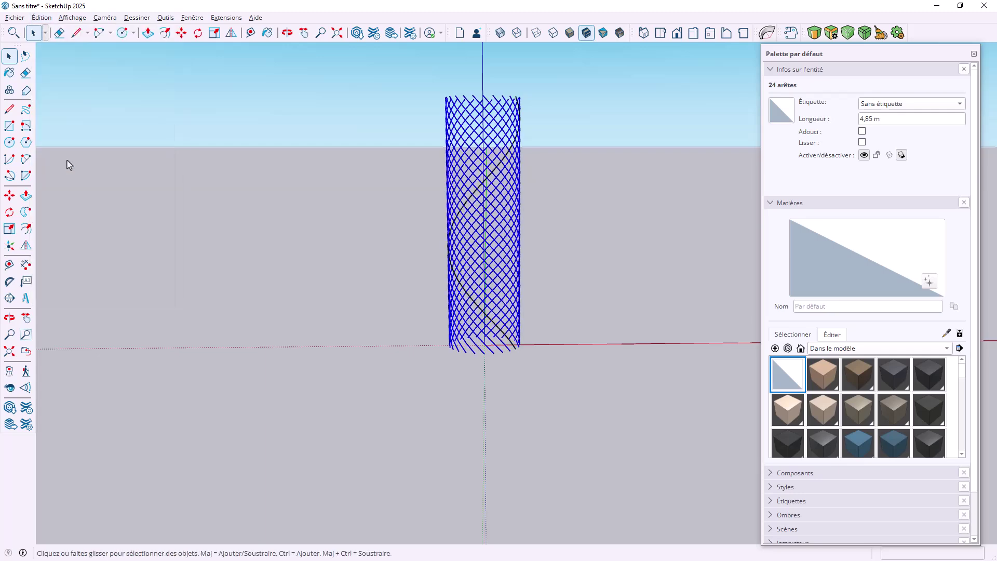
{"action": "scroll", "coordinate": [515, 233], "scroll_direction": "up", "scroll_amount": 3}
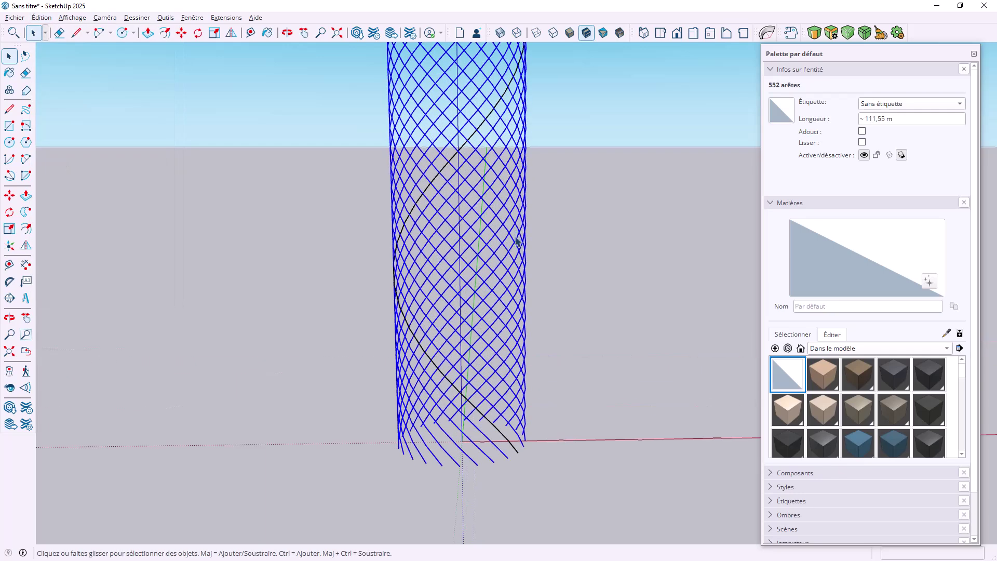
{"action": "key", "text": "Delete"}
{"action": "scroll", "coordinate": [556, 334], "scroll_direction": "down", "scroll_amount": 2}
{"action": "middle_click_drag", "start_coordinate": [557, 334], "coordinate": [533, 360]}
{"action": "scroll", "coordinate": [514, 356], "scroll_direction": "up", "scroll_amount": 5}
{"action": "middle_click_drag", "start_coordinate": [484, 336], "coordinate": [457, 374]}
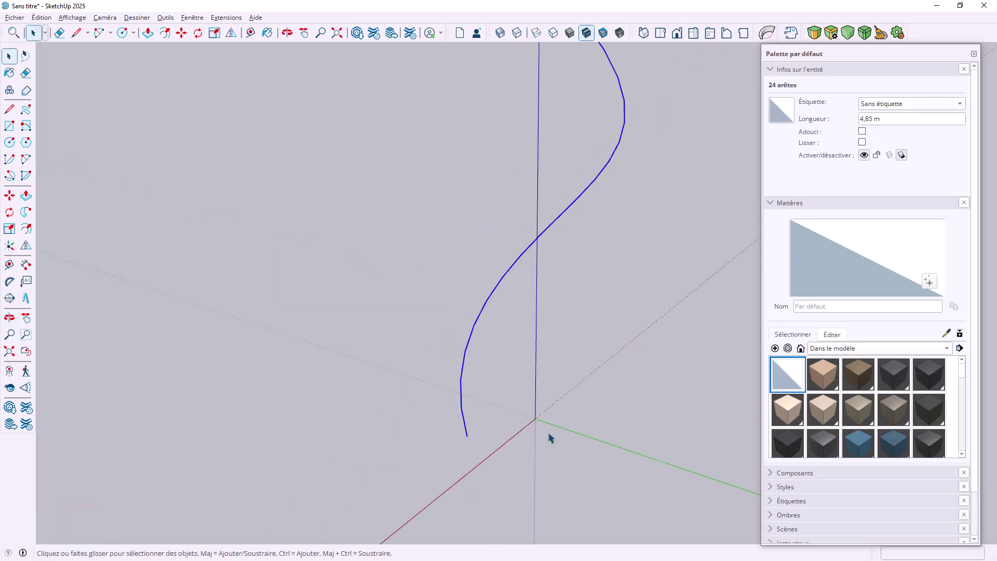
{"action": "scroll", "coordinate": [547, 421], "scroll_direction": "down", "scroll_amount": 4}
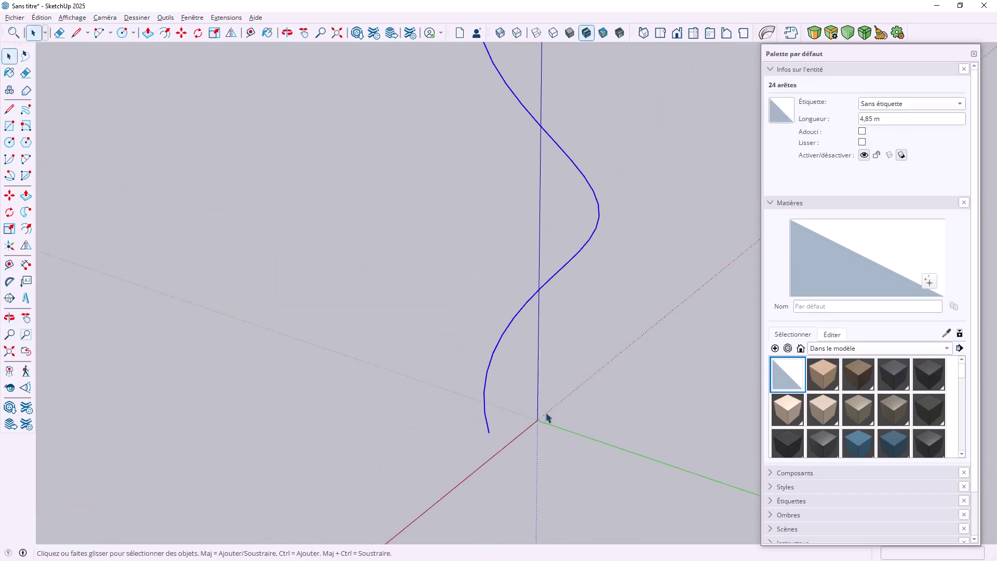
{"action": "scroll", "coordinate": [544, 423], "scroll_direction": "up", "scroll_amount": 6}
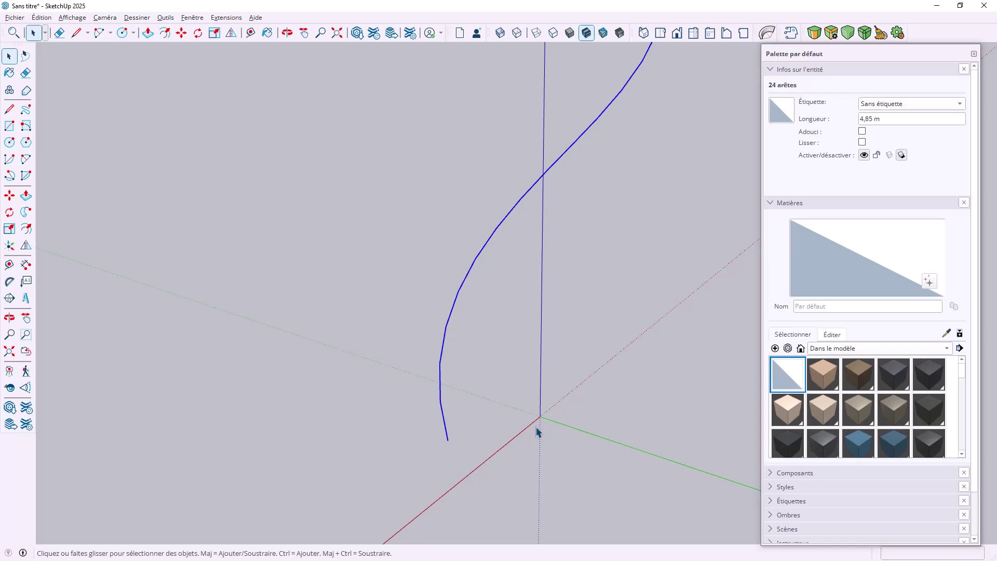
Draw a circle of about 0.52 m radius centred on the origin, reaching the helix's lower endpoint.
{"action": "key", "text": "c"}
{"action": "left_click", "coordinate": [540, 416]}
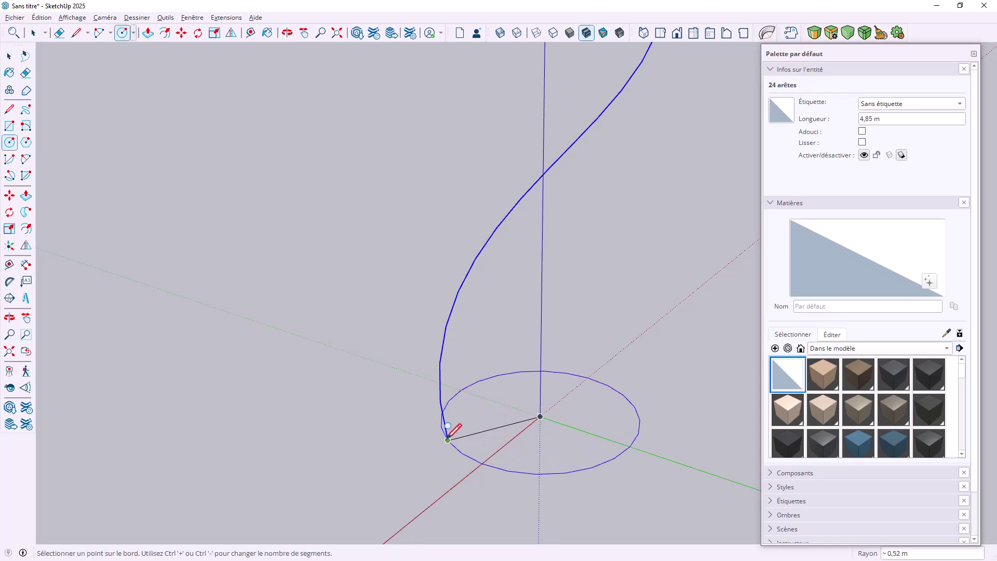
{"action": "scroll", "coordinate": [448, 439], "scroll_direction": "up", "scroll_amount": 6}
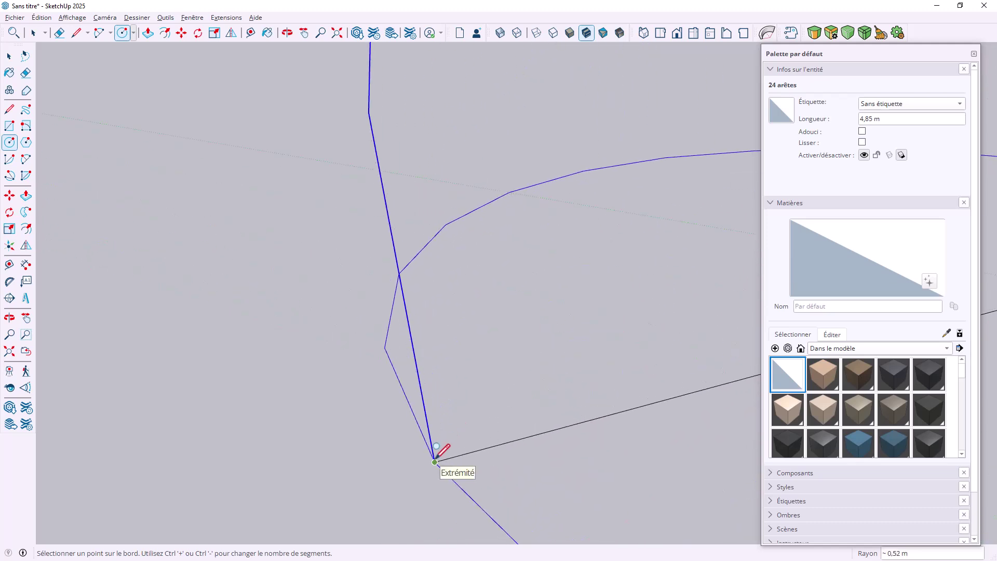
{"action": "left_click", "coordinate": [435, 462]}
{"action": "scroll", "coordinate": [447, 449], "scroll_direction": "down", "scroll_amount": 5}
{"action": "scroll", "coordinate": [520, 390], "scroll_direction": "down", "scroll_amount": 5}
{"action": "key", "text": "space"}
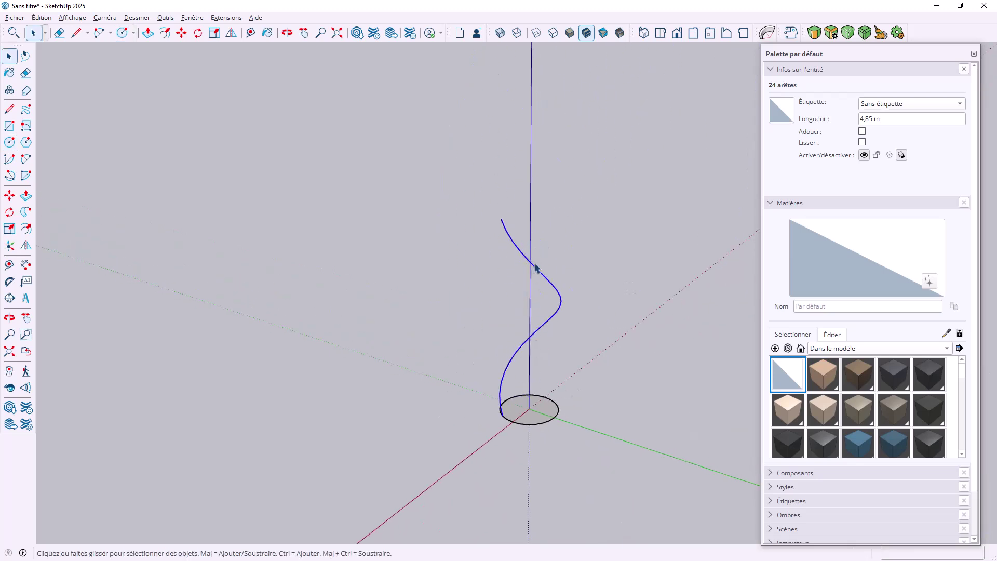
Group the helix edges and scale the group along the blue axis to about 0.11.
{"action": "right_click", "coordinate": [536, 274]}
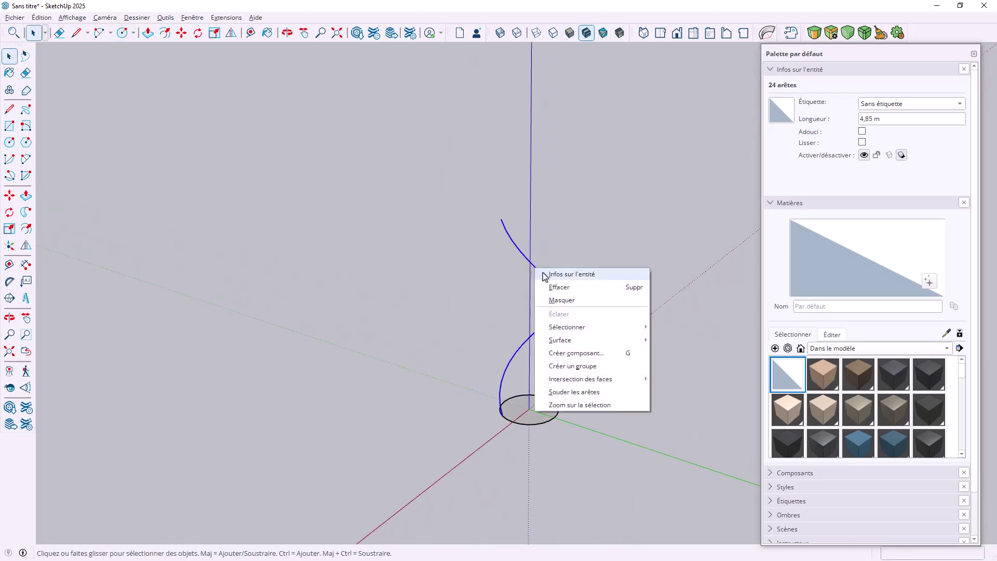
{"action": "left_click", "coordinate": [567, 368]}
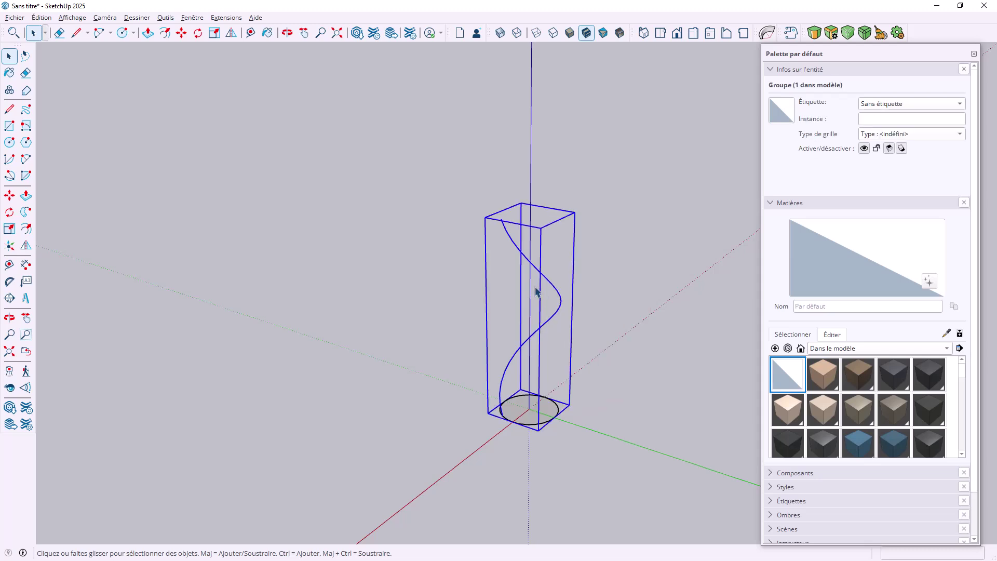
{"action": "left_click", "coordinate": [9, 228]}
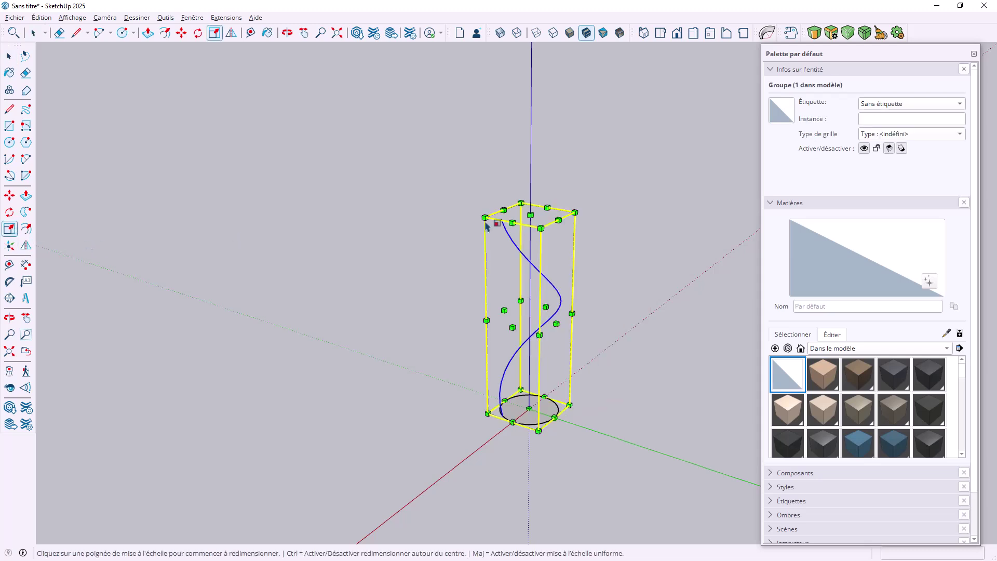
{"action": "left_click", "coordinate": [530, 215]}
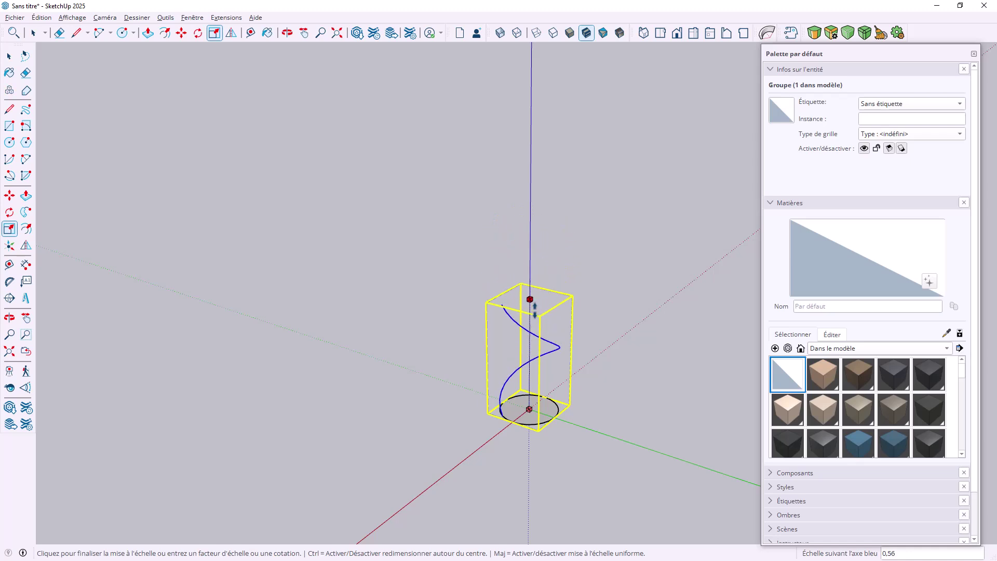
{"action": "left_click", "coordinate": [535, 398]}
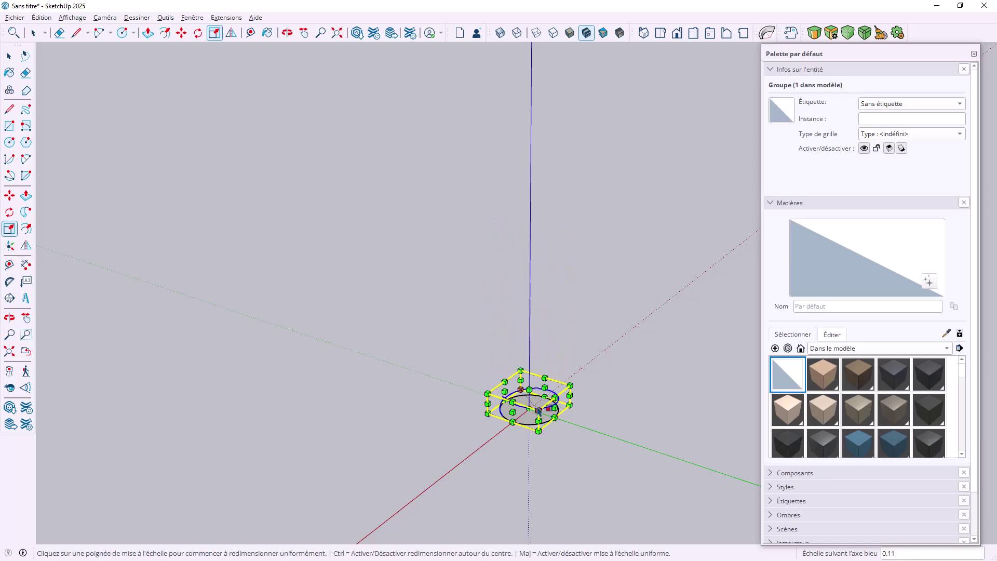
Flatten the helix group further along the blue axis to tighten its pitch, and clear the selection.
{"action": "scroll", "coordinate": [534, 404], "scroll_direction": "up", "scroll_amount": 2}
{"action": "scroll", "coordinate": [533, 404], "scroll_direction": "up", "scroll_amount": 3}
{"action": "middle_click_drag", "start_coordinate": [538, 404], "coordinate": [559, 324]}
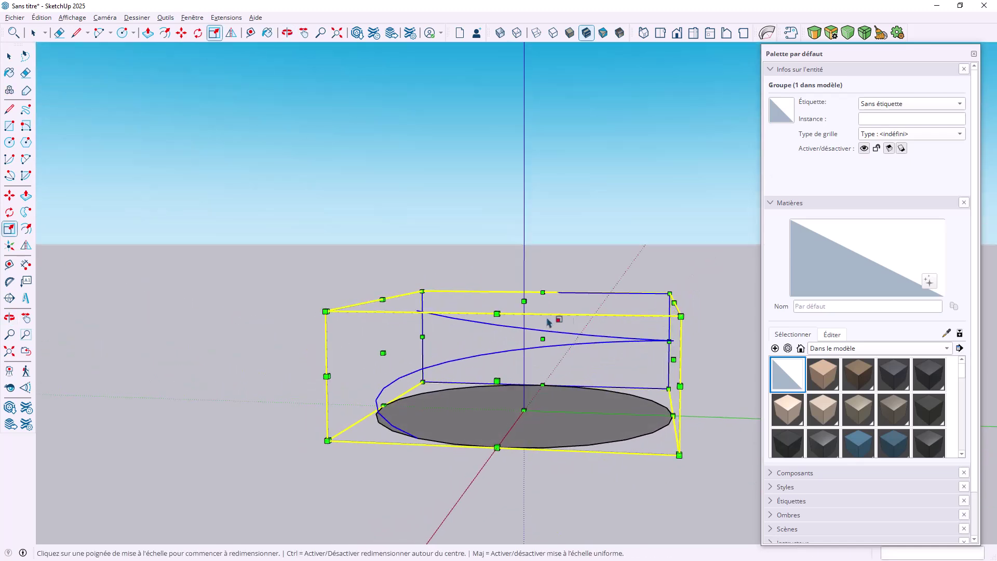
{"action": "left_click", "coordinate": [524, 301]}
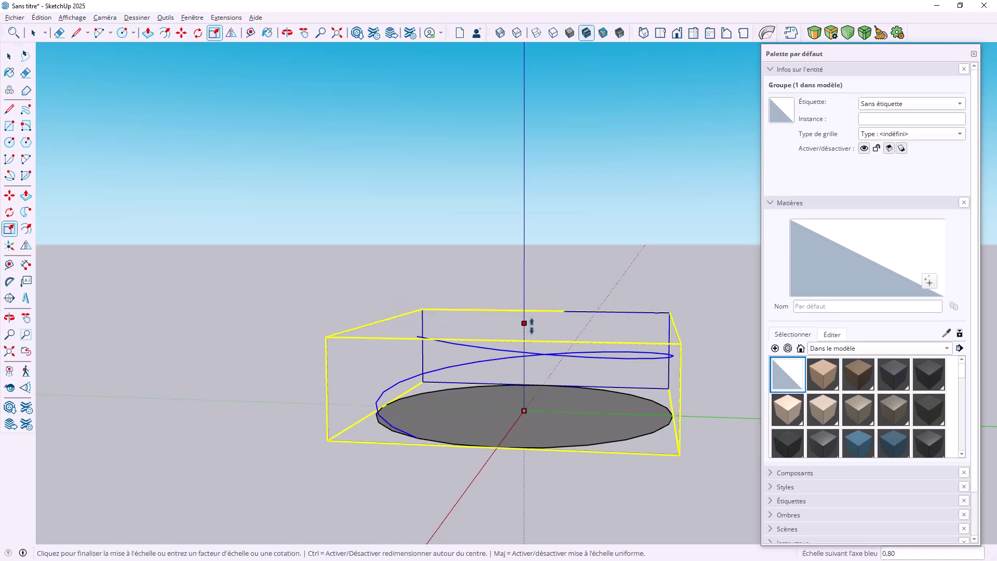
{"action": "left_click", "coordinate": [539, 358]}
{"action": "middle_click_drag", "start_coordinate": [584, 341], "coordinate": [370, 392]}
{"action": "scroll", "coordinate": [462, 366], "scroll_direction": "down", "scroll_amount": 2}
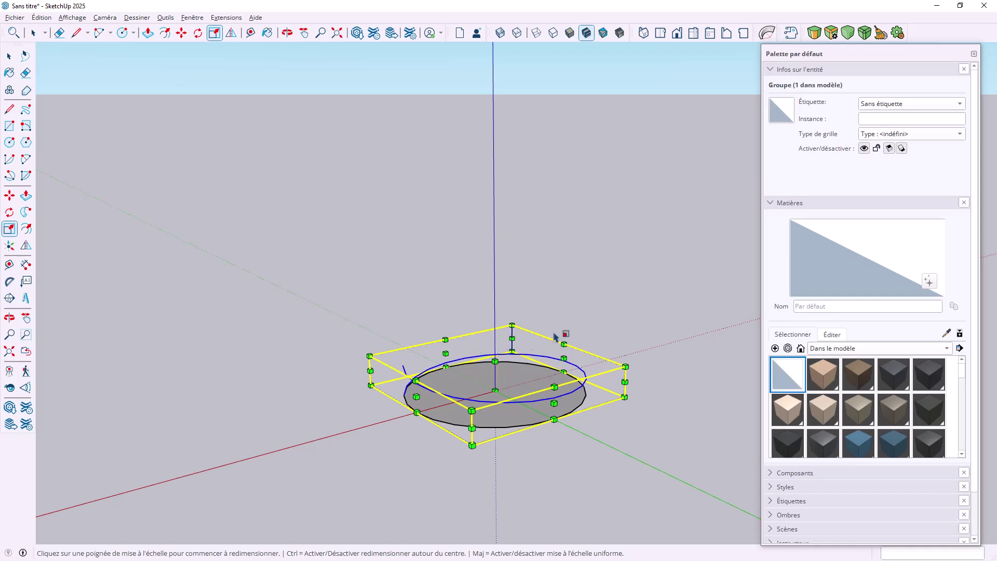
{"action": "middle_click_drag", "start_coordinate": [554, 336], "coordinate": [498, 425]}
{"action": "key", "text": "space"}
{"action": "left_click", "coordinate": [499, 434]}
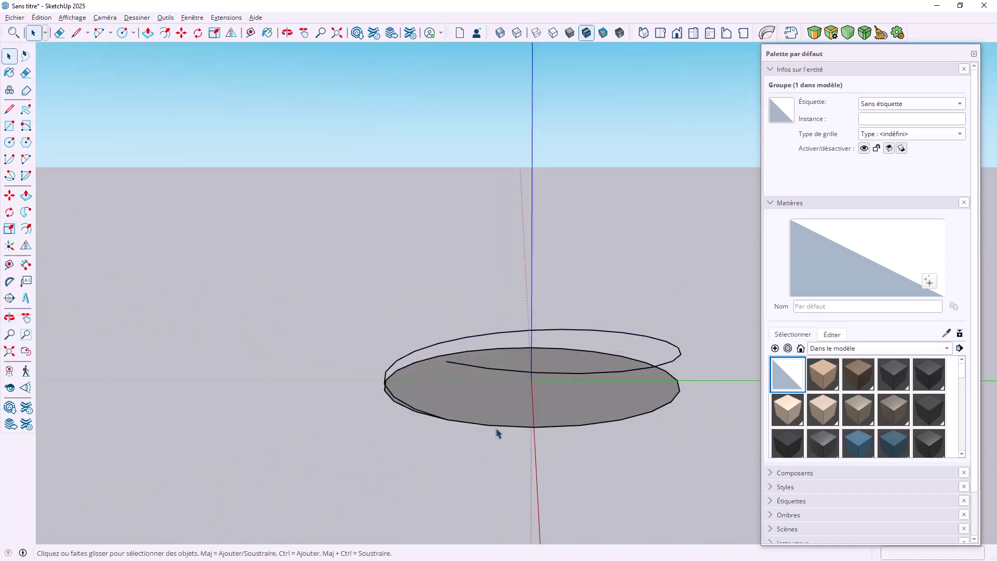
Try to copy the helix group 0.18 m straight up, snapping its lower endpoint to its upper endpoint.
{"action": "left_click", "coordinate": [503, 376]}
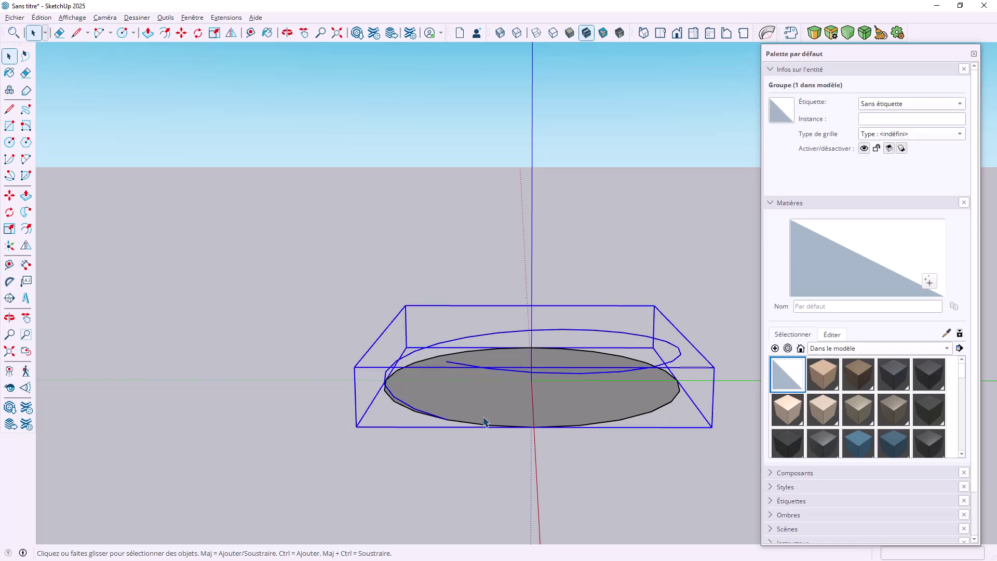
{"action": "key", "text": "m"}
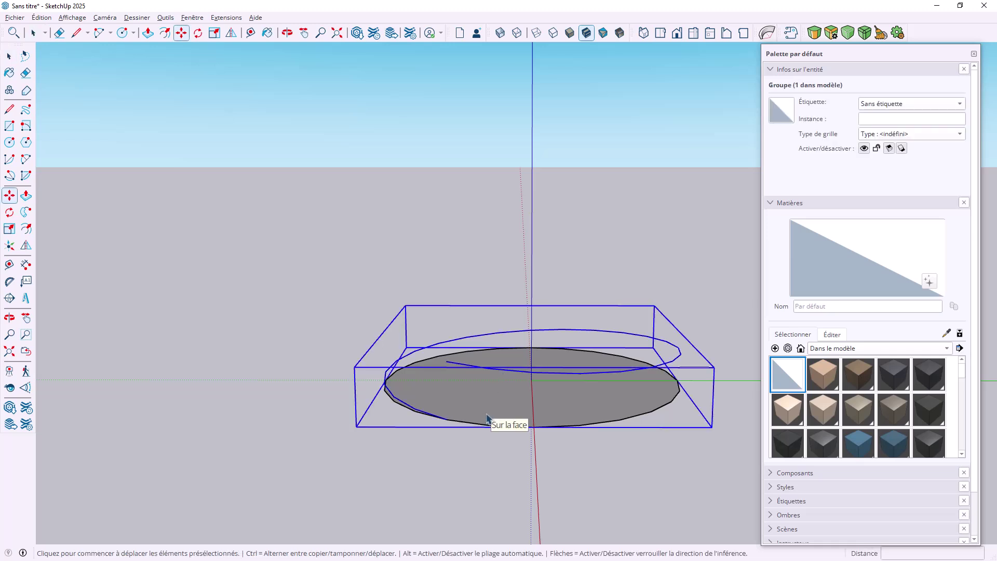
{"action": "key", "text": "ctrl"}
{"action": "left_click", "coordinate": [447, 420]}
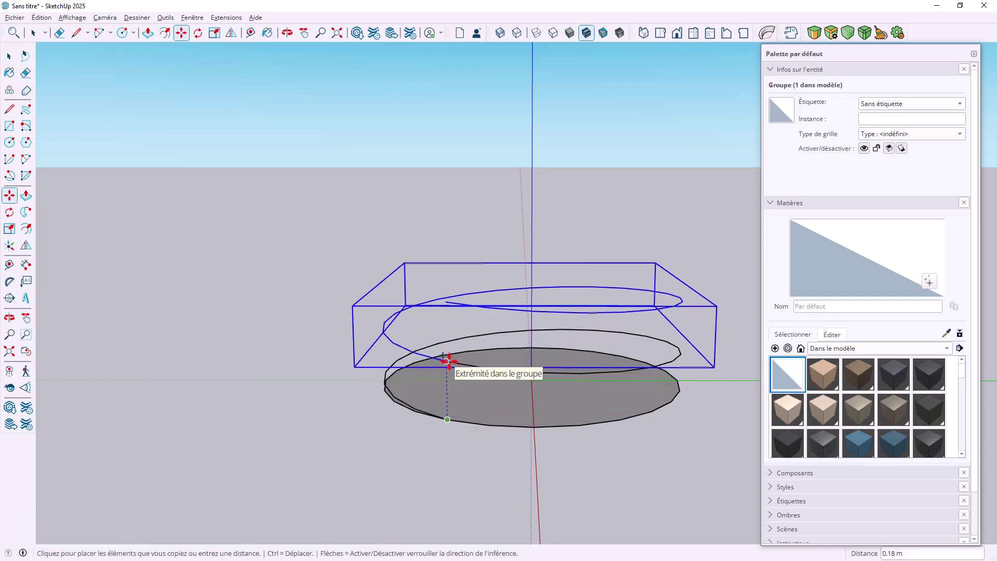
{"action": "left_click", "coordinate": [447, 362]}
{"action": "key", "text": "space"}
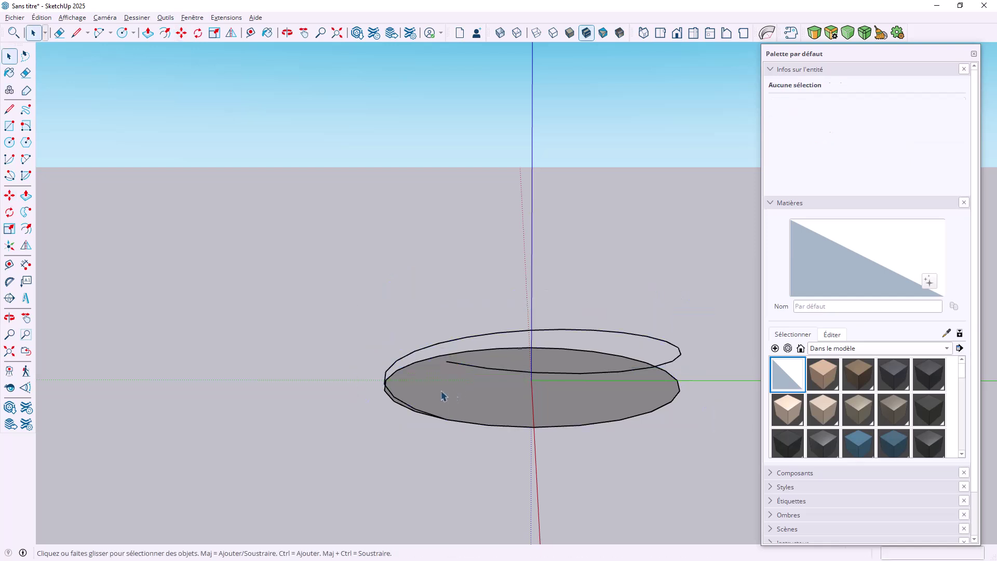
Explode the flattened helix group back into loose edges.
{"action": "left_click", "coordinate": [432, 350]}
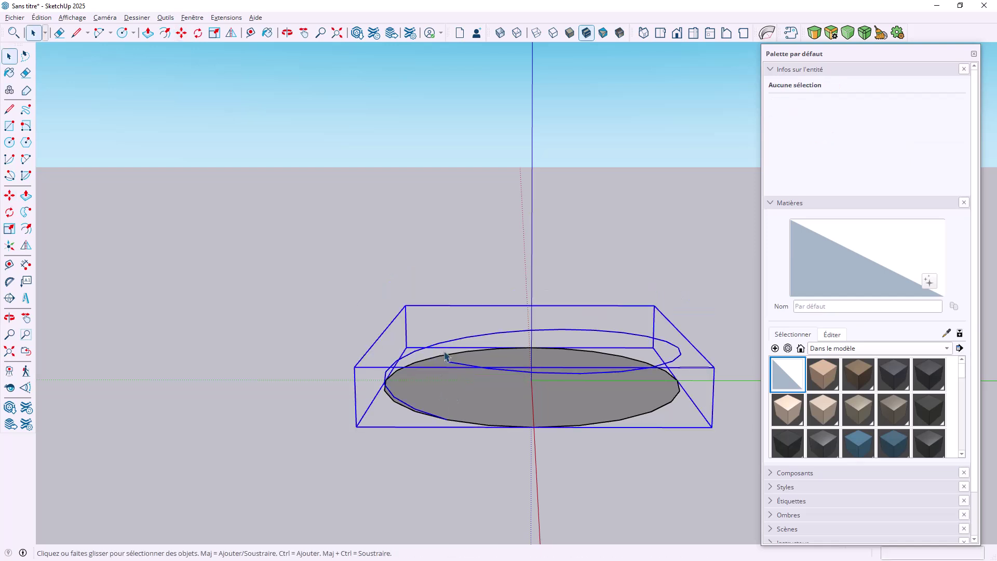
{"action": "right_click", "coordinate": [474, 370]}
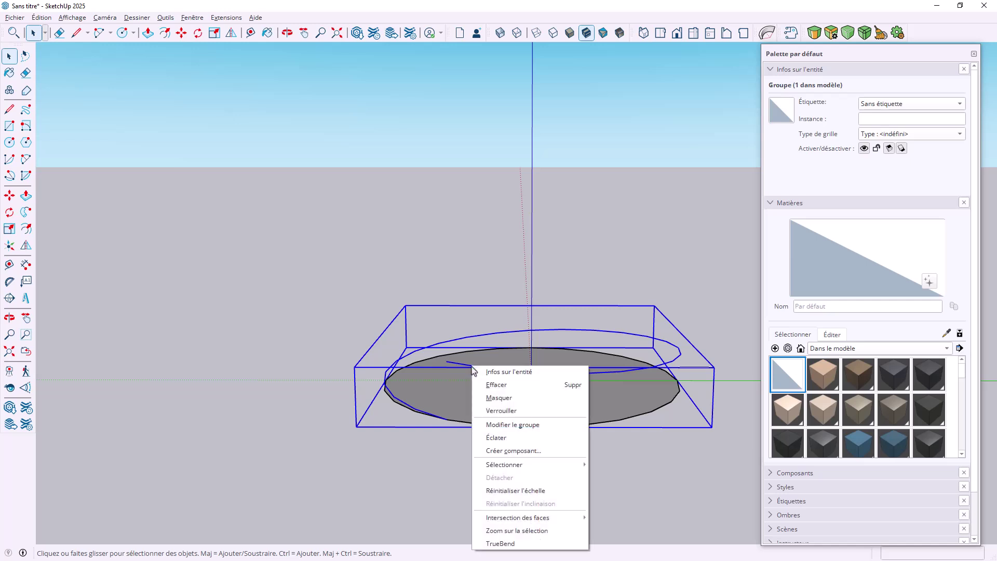
{"action": "left_click", "coordinate": [497, 438]}
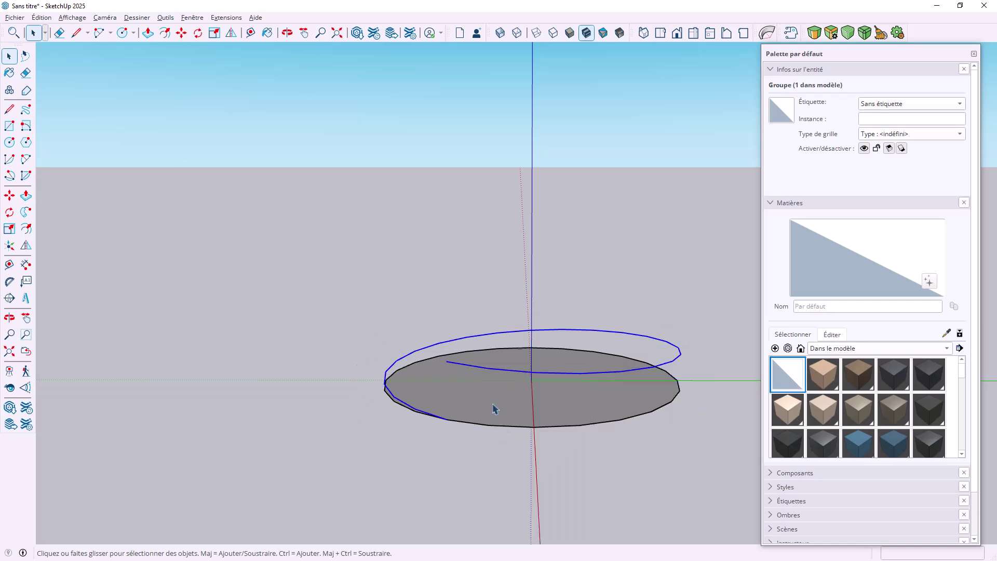
Copy the helix turn 0.18 m upward from its lower endpoint to its upper endpoint, and repeat the copy with x23.
{"action": "scroll", "coordinate": [486, 401], "scroll_direction": "down", "scroll_amount": 2}
{"action": "scroll", "coordinate": [473, 412], "scroll_direction": "up", "scroll_amount": 3}
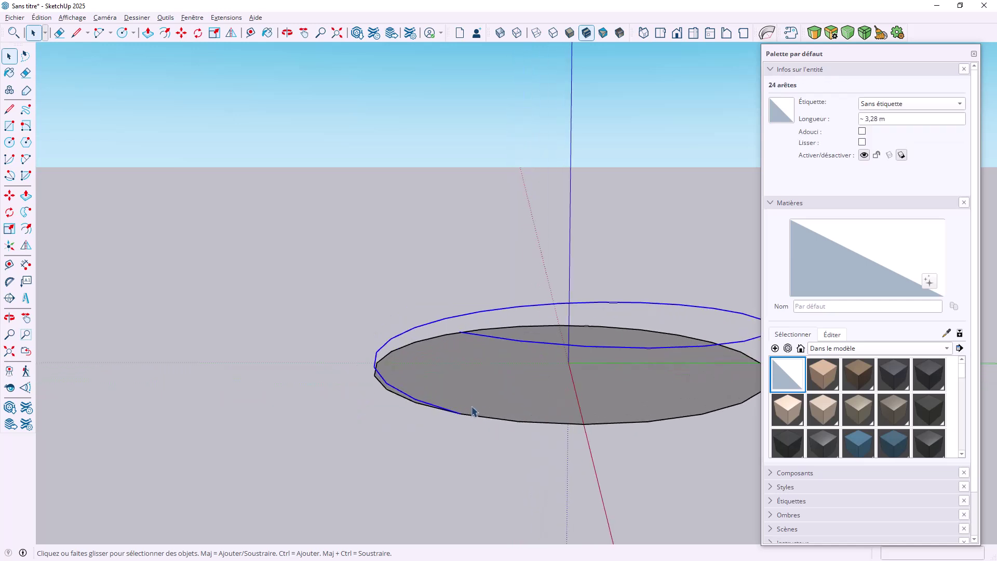
{"action": "key", "text": "m"}
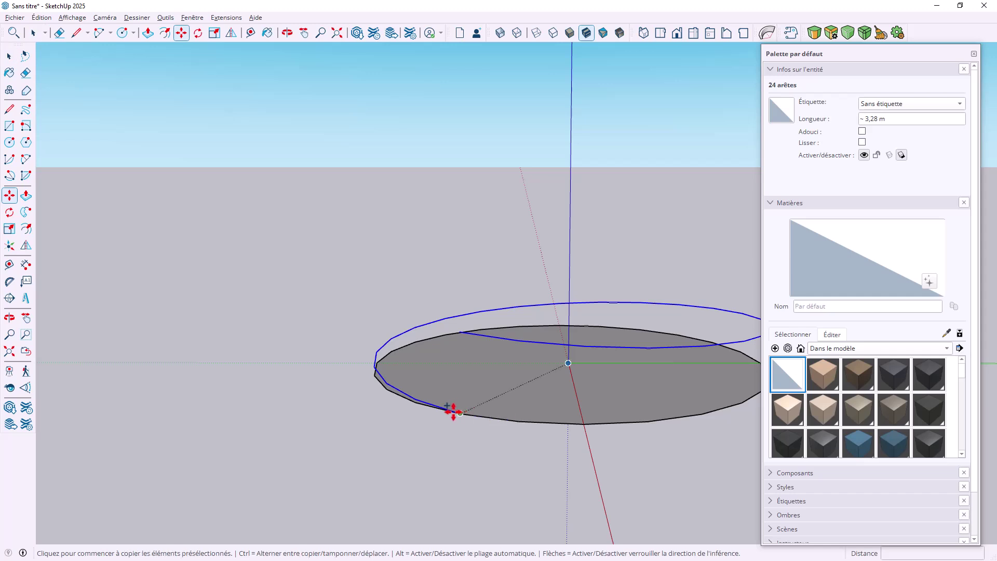
{"action": "left_click", "coordinate": [459, 414]}
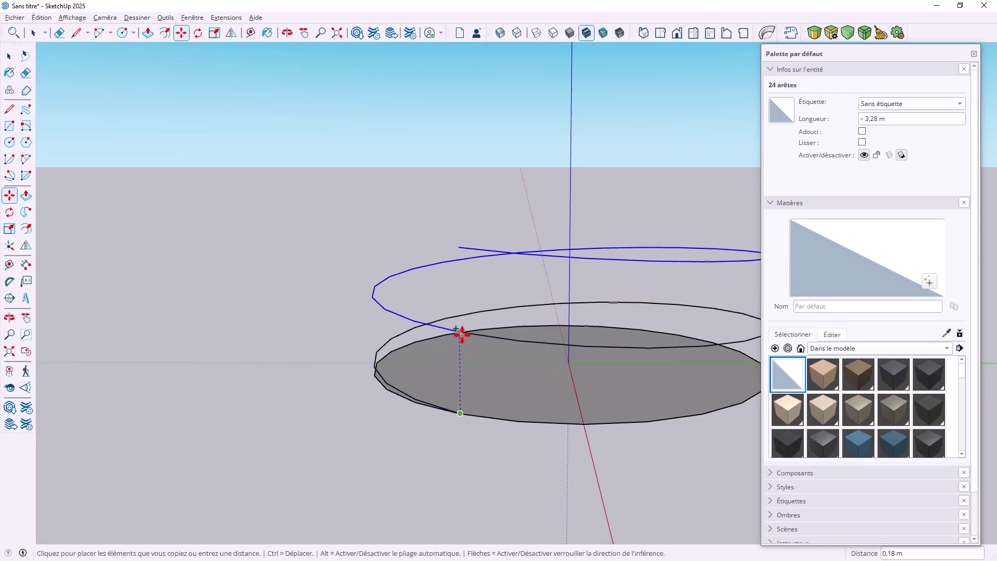
{"action": "left_click", "coordinate": [463, 332]}
{"action": "scroll", "coordinate": [552, 312], "scroll_direction": "down", "scroll_amount": 2}
{"action": "scroll", "coordinate": [553, 312], "scroll_direction": "down", "scroll_amount": 2}
{"action": "middle_click_drag", "start_coordinate": [577, 296], "coordinate": [448, 341], "text": "shift"}
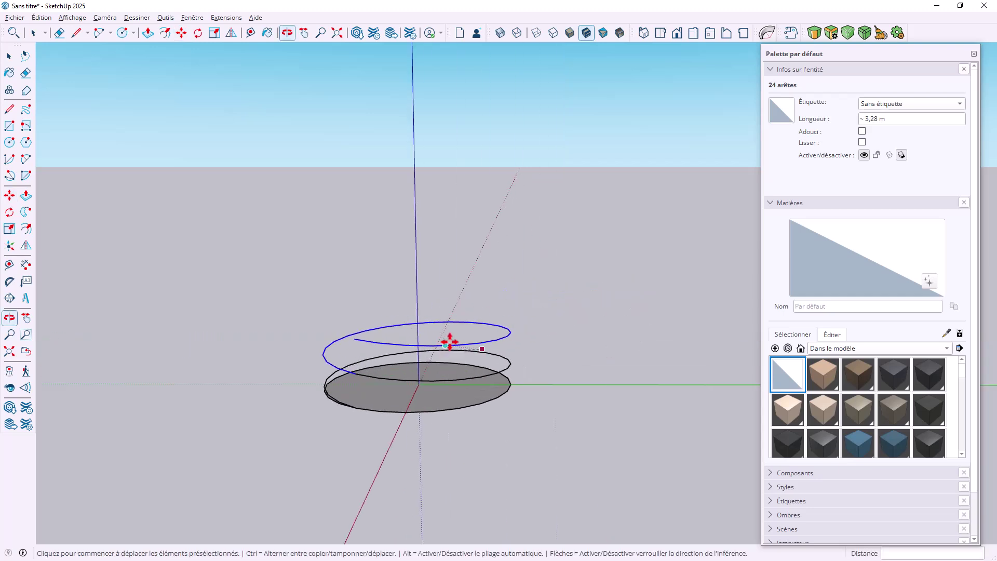
{"action": "type", "text": "x20"}
{"action": "key", "text": "Return"}
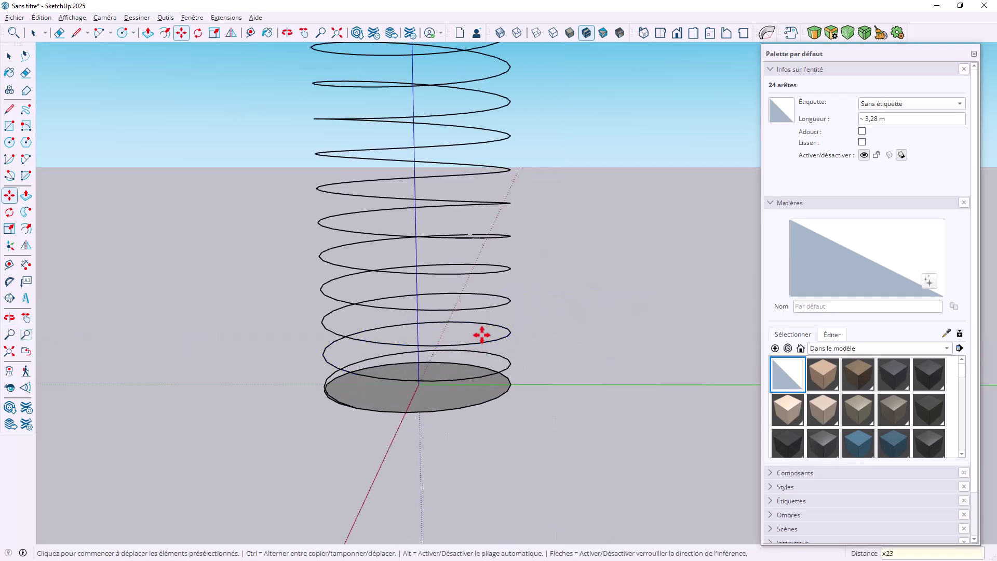
{"action": "scroll", "coordinate": [552, 191], "scroll_direction": "down", "scroll_amount": 3}
{"action": "middle_click_drag", "start_coordinate": [536, 172], "coordinate": [596, 319]}
{"action": "key", "text": "space"}
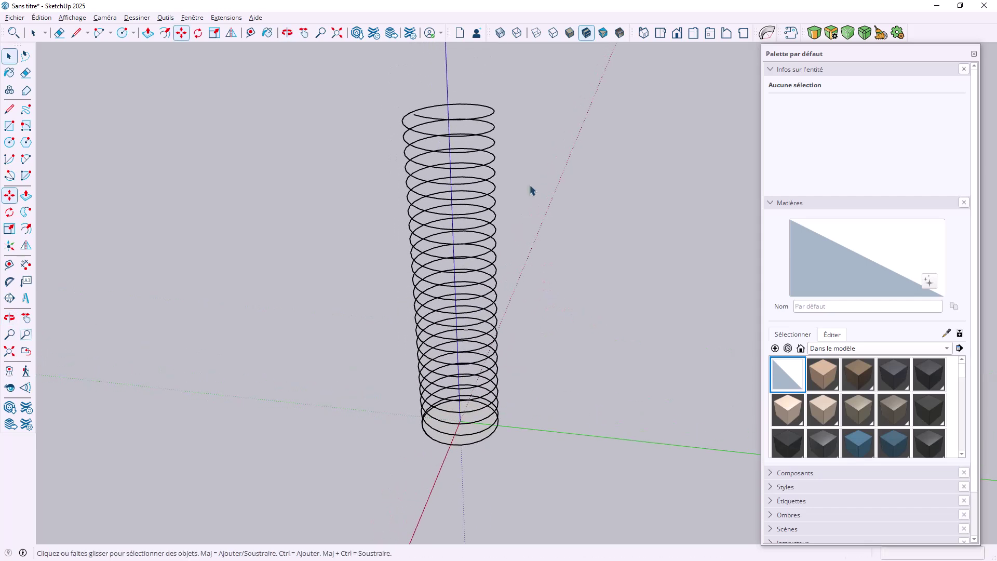
Select all the connected helix edges without the base circle's face and boundary edges, and group them.
{"action": "triple_click", "coordinate": [468, 125]}
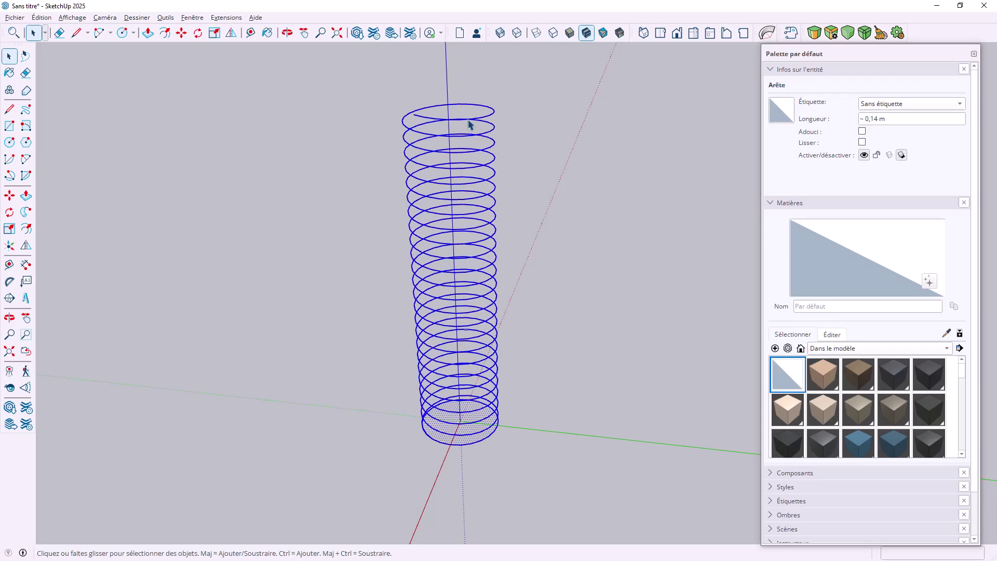
{"action": "scroll", "coordinate": [455, 450], "scroll_direction": "up", "scroll_amount": 3}
{"action": "scroll", "coordinate": [467, 436], "scroll_direction": "up", "scroll_amount": 2}
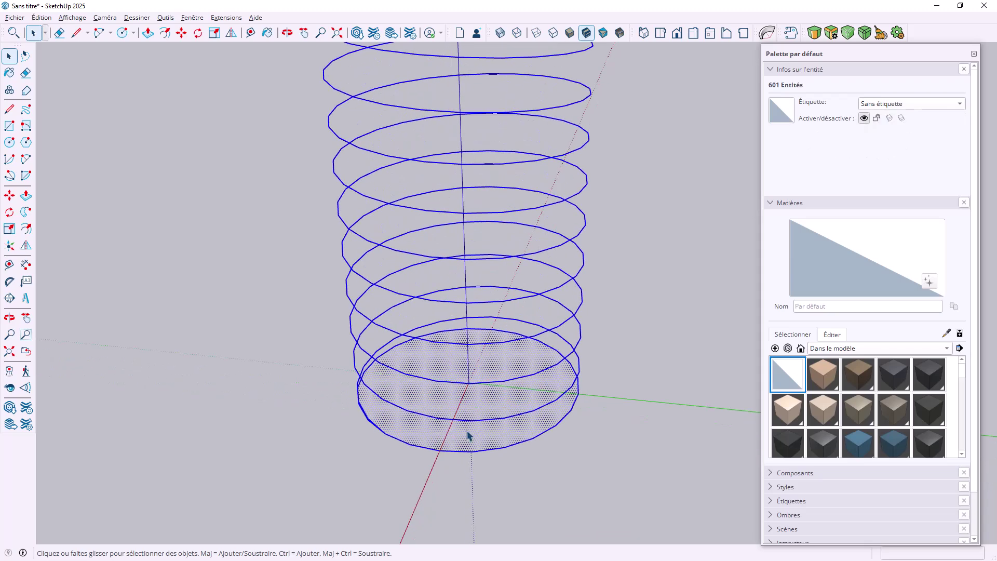
{"action": "left_click", "coordinate": [461, 404], "text": "shift"}
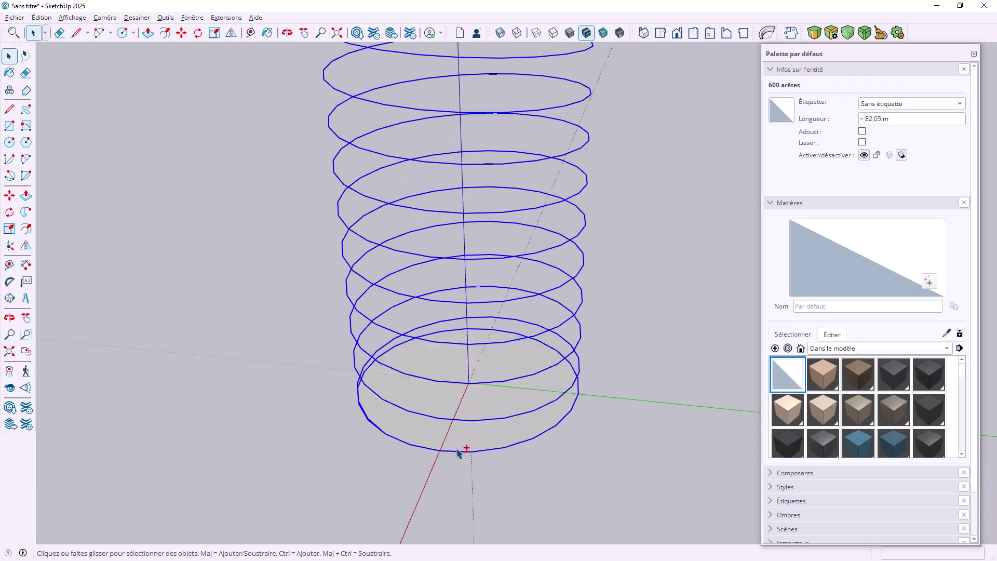
{"action": "scroll", "coordinate": [459, 457], "scroll_direction": "down", "scroll_amount": 2}
{"action": "middle_click_drag", "start_coordinate": [468, 438], "coordinate": [507, 361]}
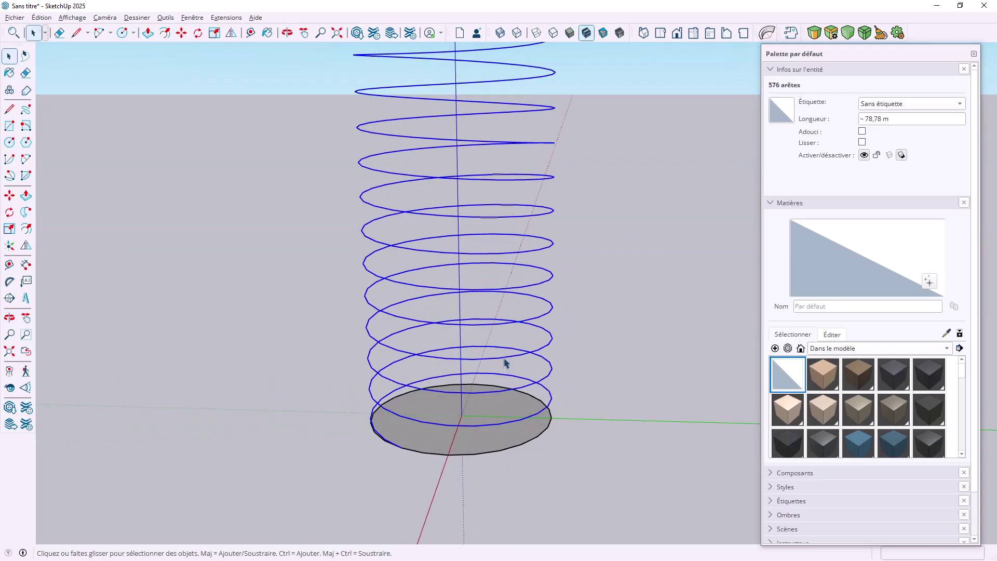
{"action": "right_click", "coordinate": [504, 358]}
{"action": "left_click", "coordinate": [540, 456]}
Push/Pull the base circle's face up about 4.34 m into a cylinder reaching the helix's upper end.
{"action": "mouse_move", "coordinate": [528, 436]}
{"action": "middle_mouse_down"}
{"action": "mouse_move", "coordinate": [510, 445]}
{"action": "mouse_move", "coordinate": [550, 421]}
{"action": "mouse_move", "coordinate": [545, 432]}
{"action": "middle_mouse_up"}
{"action": "double_click", "coordinate": [507, 441]}
{"action": "left_click", "coordinate": [508, 439]}
{"action": "key", "text": "p"}
{"action": "left_click_drag", "start_coordinate": [519, 423], "coordinate": [519, 251]}
{"action": "middle_click_drag", "start_coordinate": [518, 251], "coordinate": [467, 389]}
{"action": "left_click_drag", "start_coordinate": [468, 391], "coordinate": [379, 187]}
{"action": "middle_click_drag", "start_coordinate": [407, 216], "coordinate": [391, 310]}
{"action": "left_click_drag", "start_coordinate": [489, 255], "coordinate": [490, 216]}
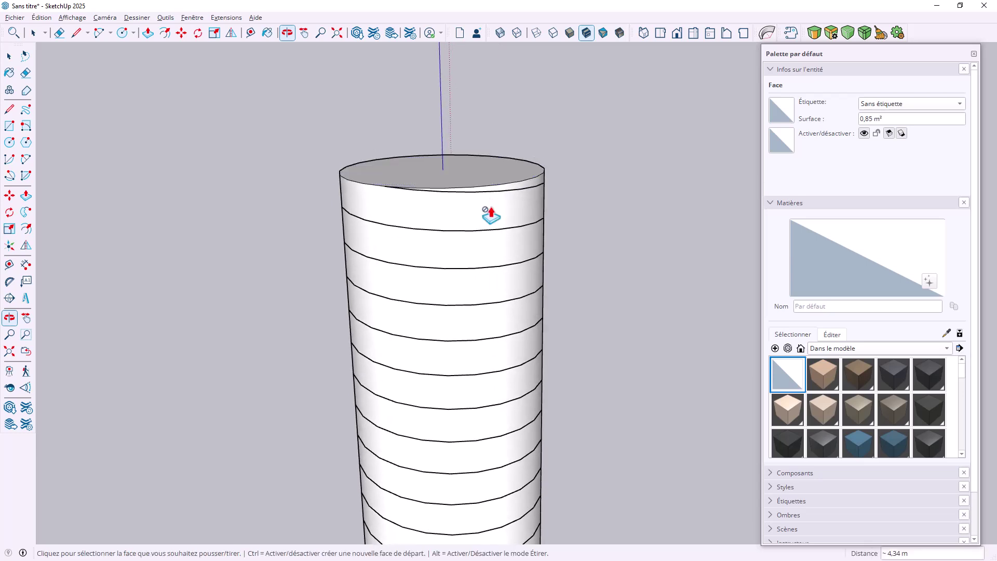
Explode the helix group wrapped around the cylinder so its edges join the cylinder's side surface.
{"action": "key", "text": "space"}
{"action": "left_click", "coordinate": [494, 196]}
{"action": "middle_click_drag", "start_coordinate": [514, 207], "coordinate": [410, 302]}
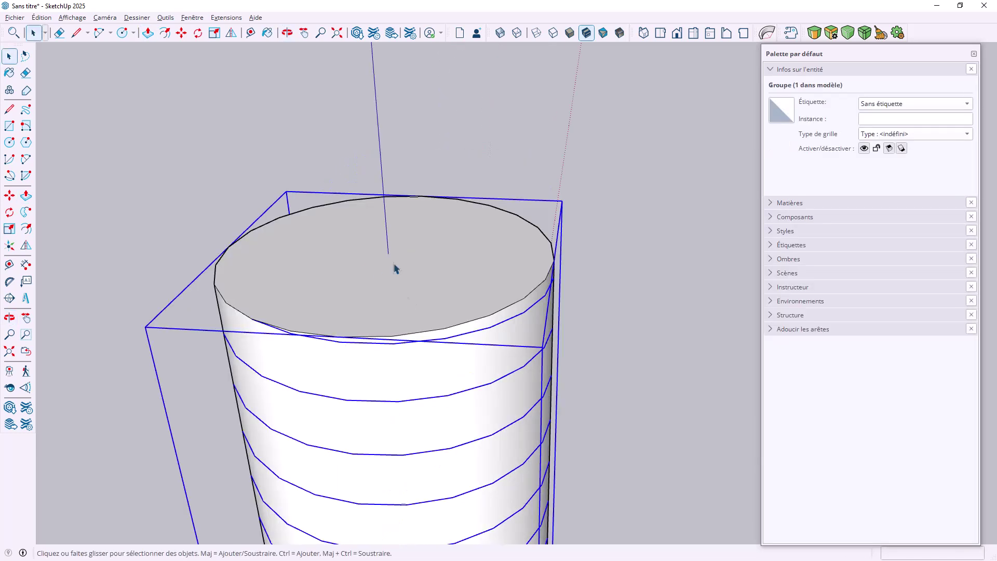
{"action": "double_click", "coordinate": [474, 349]}
{"action": "right_click", "coordinate": [474, 349]}
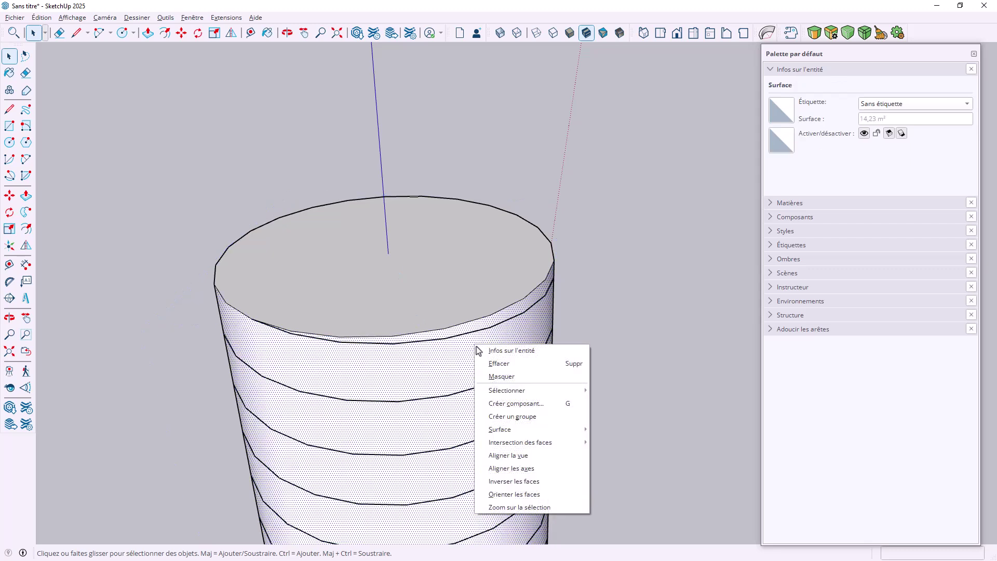
{"action": "left_click", "coordinate": [522, 312]}
{"action": "key", "text": "Escape"}
{"action": "key", "text": "Escape"}
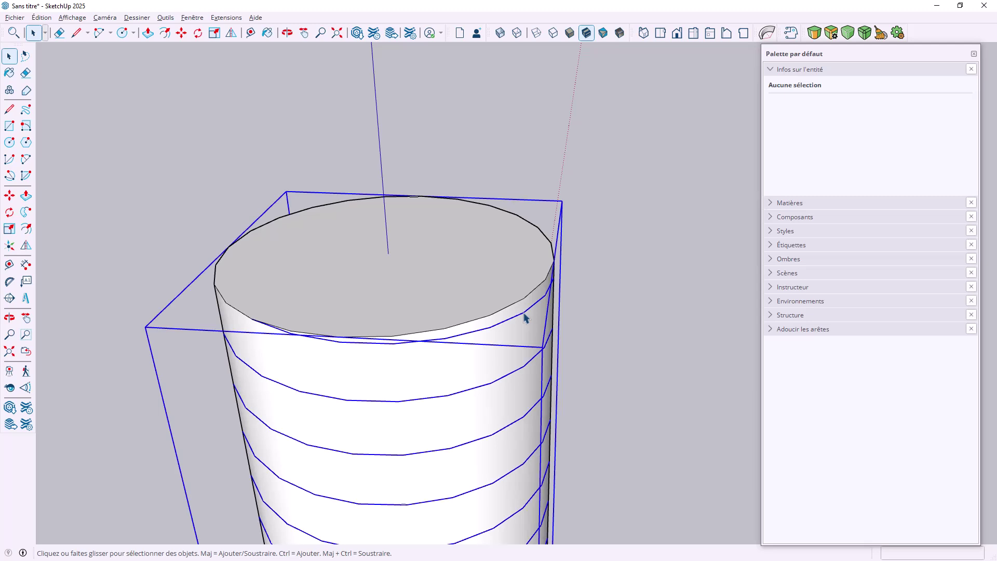
{"action": "right_click", "coordinate": [523, 312]}
{"action": "left_click", "coordinate": [548, 384]}
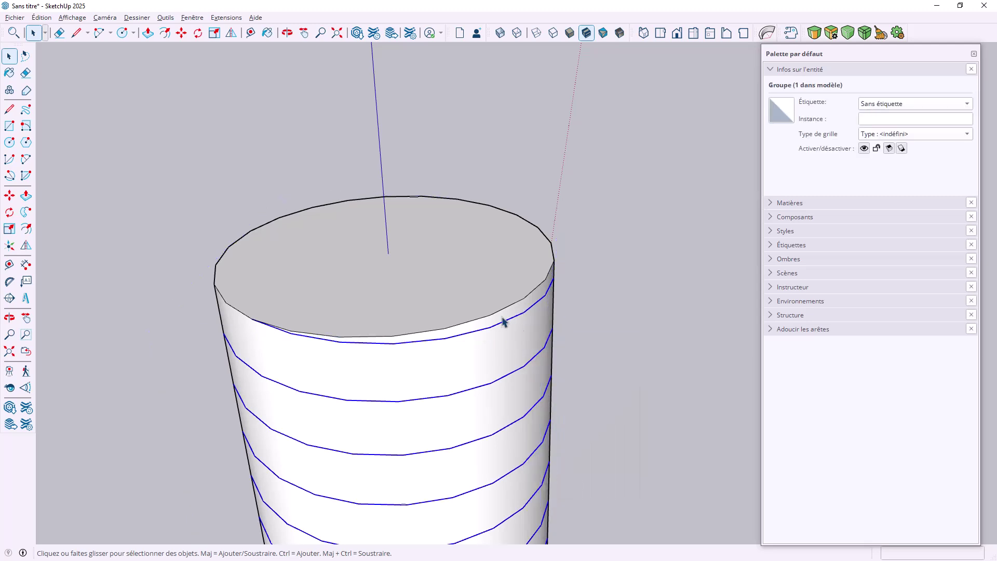
Make a copy of the selected helix edges rotated 180° about the cylinder's central axis.
{"action": "left_click", "coordinate": [10, 213]}
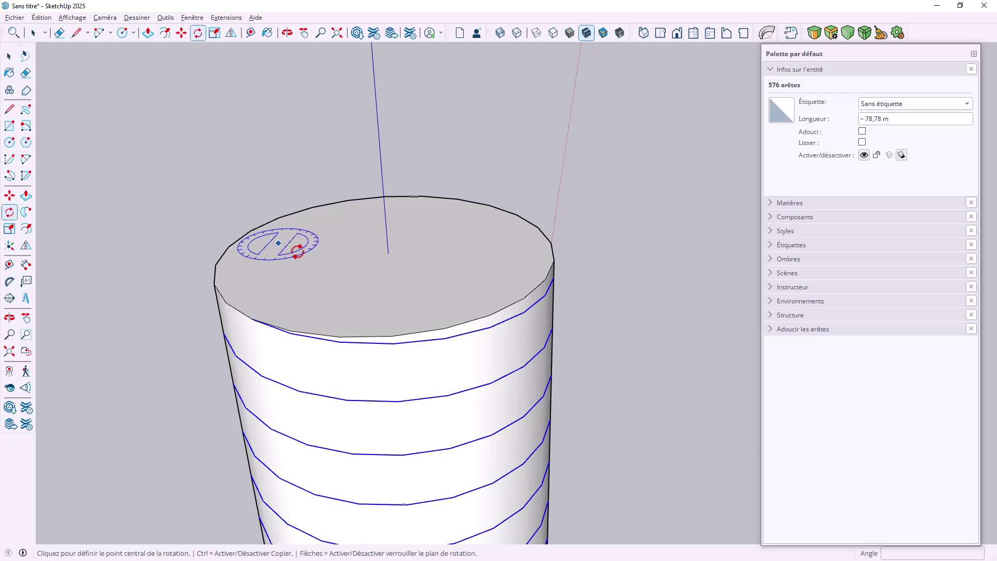
{"action": "left_click", "coordinate": [388, 253]}
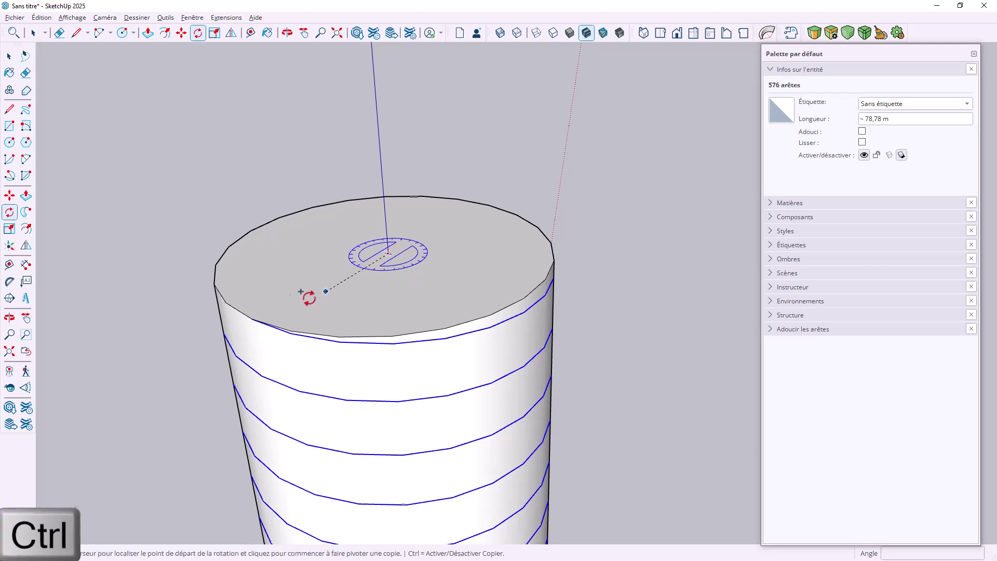
{"action": "left_click", "coordinate": [252, 319]}
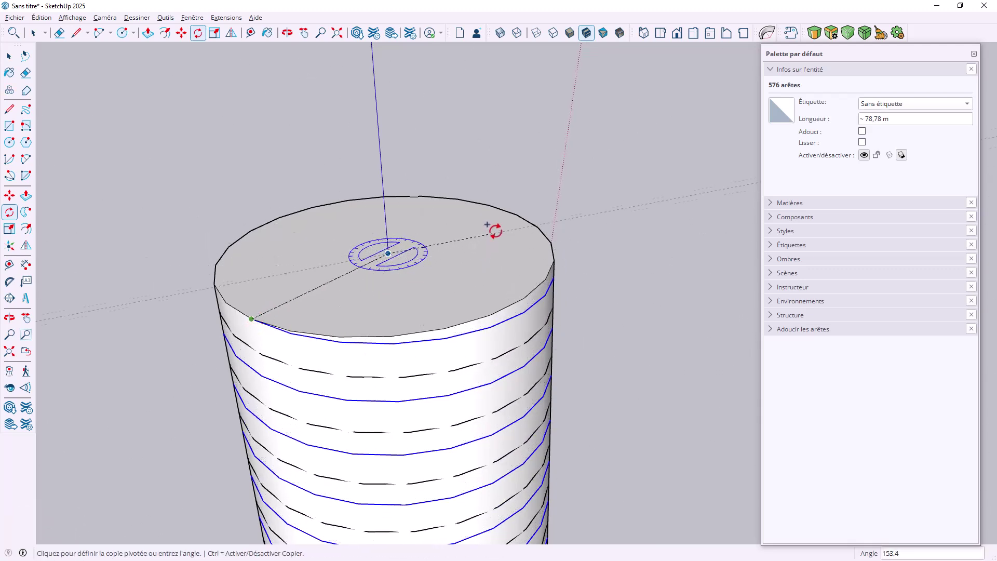
{"action": "left_click", "coordinate": [489, 205]}
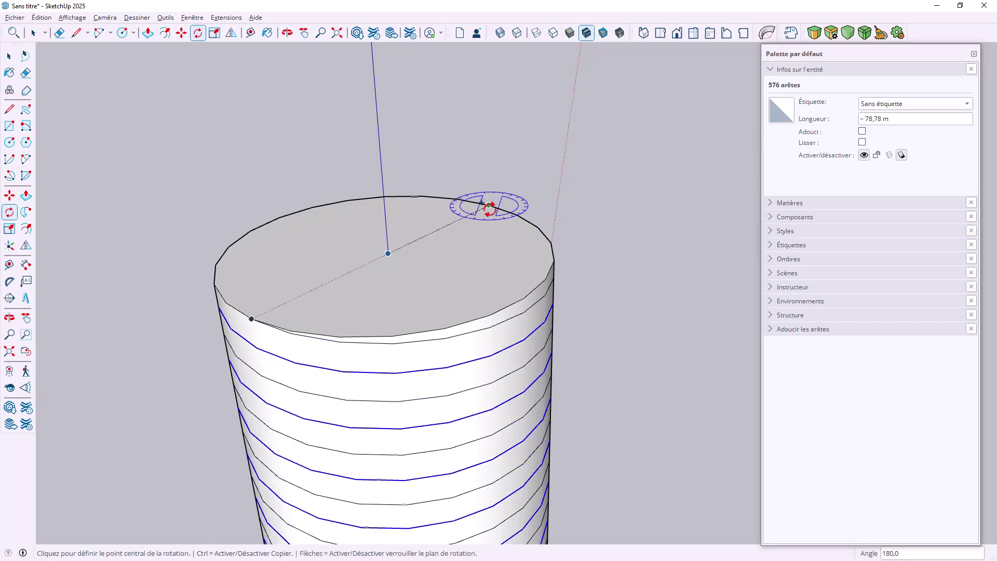
{"action": "scroll", "coordinate": [457, 290], "scroll_direction": "down", "scroll_amount": 3}
{"action": "middle_click_drag", "start_coordinate": [457, 290], "coordinate": [278, 294]}
{"action": "scroll", "coordinate": [403, 288], "scroll_direction": "down", "scroll_amount": 6}
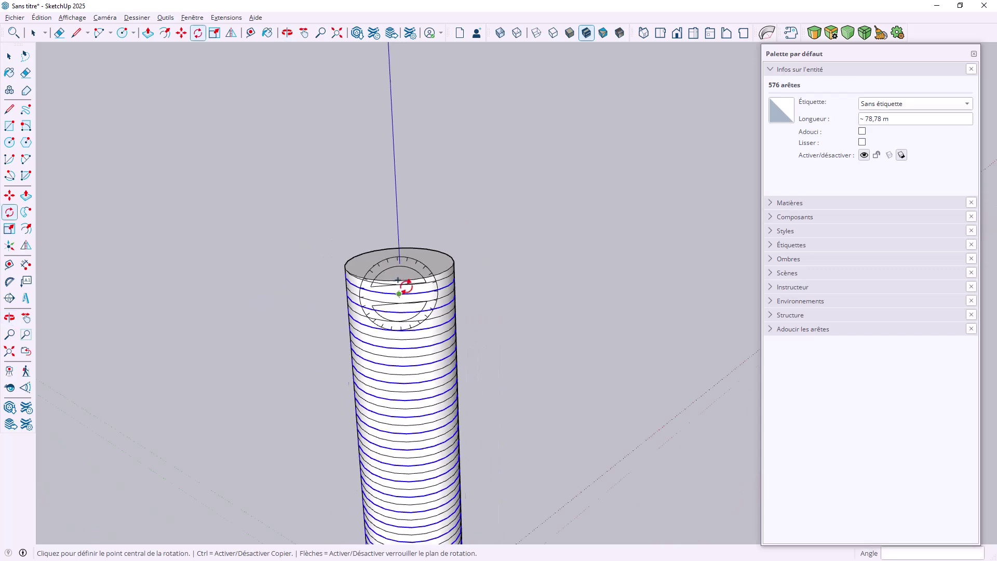
{"action": "scroll", "coordinate": [444, 339], "scroll_direction": "up", "scroll_amount": 5}
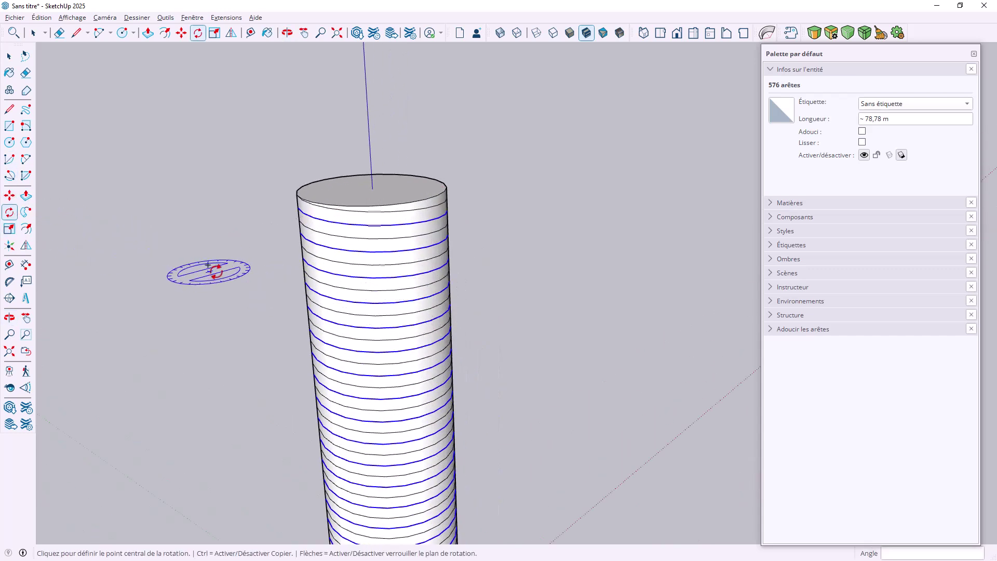
Scale the copied helix edges about their centre to about 0.86 along the green axis.
{"action": "left_click", "coordinate": [13, 234]}
{"action": "middle_click_drag", "start_coordinate": [400, 336], "coordinate": [567, 412]}
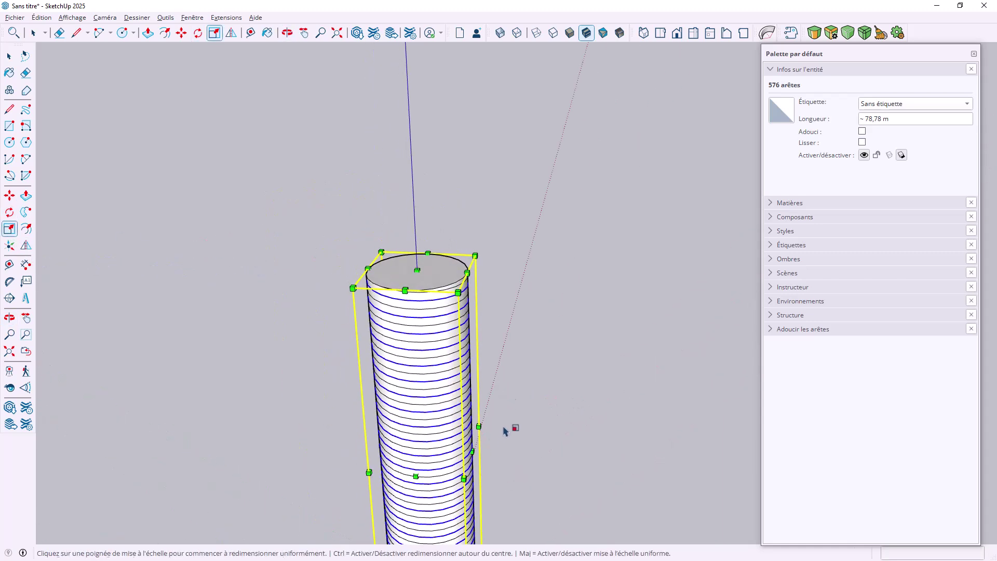
{"action": "middle_click_drag", "start_coordinate": [507, 436], "coordinate": [494, 256]}
{"action": "scroll", "coordinate": [423, 318], "scroll_direction": "up", "scroll_amount": 5}
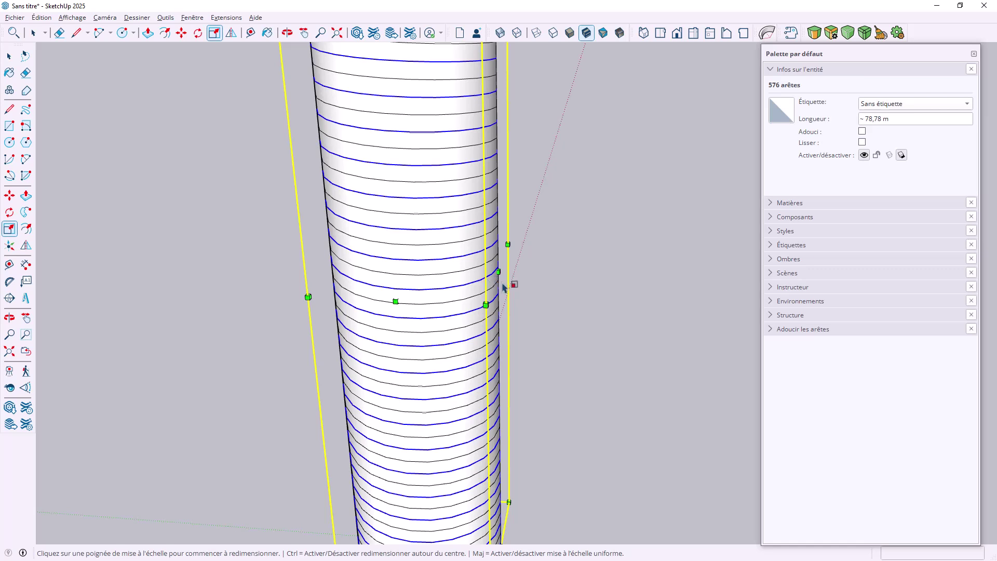
{"action": "key", "text": "ctrl"}
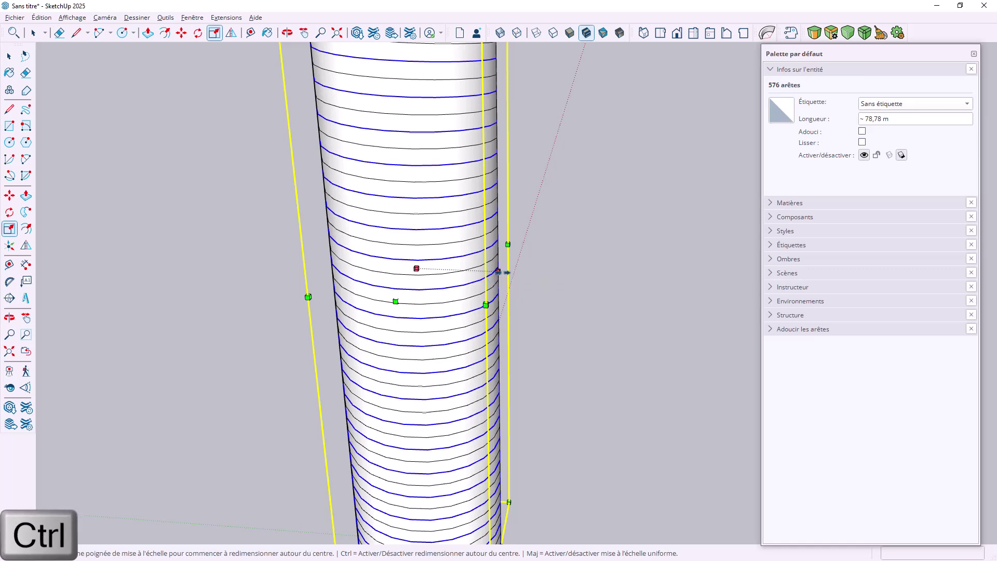
{"action": "left_click", "coordinate": [498, 271]}
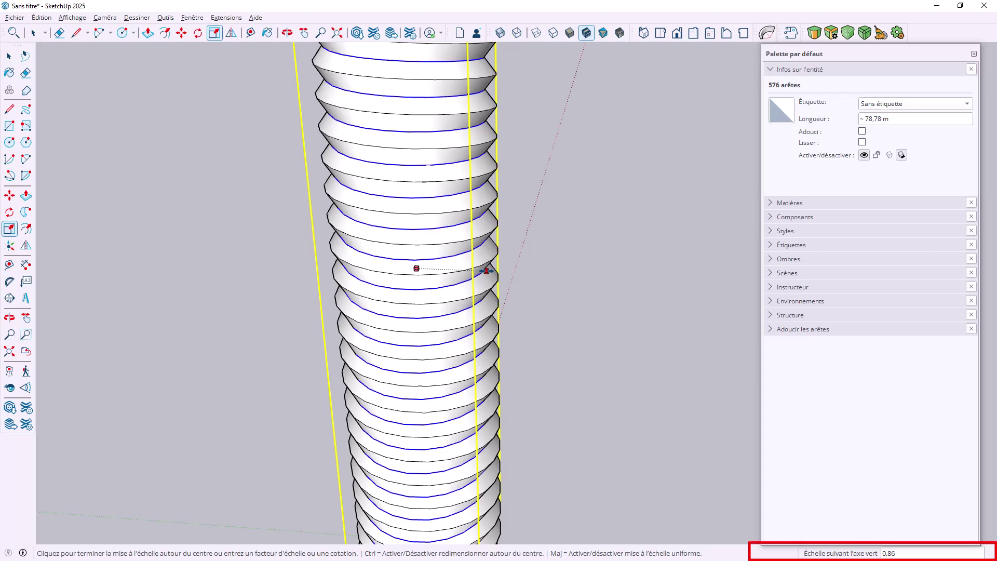
{"action": "left_click", "coordinate": [488, 271]}
{"action": "middle_click_drag", "start_coordinate": [516, 307], "coordinate": [402, 262]}
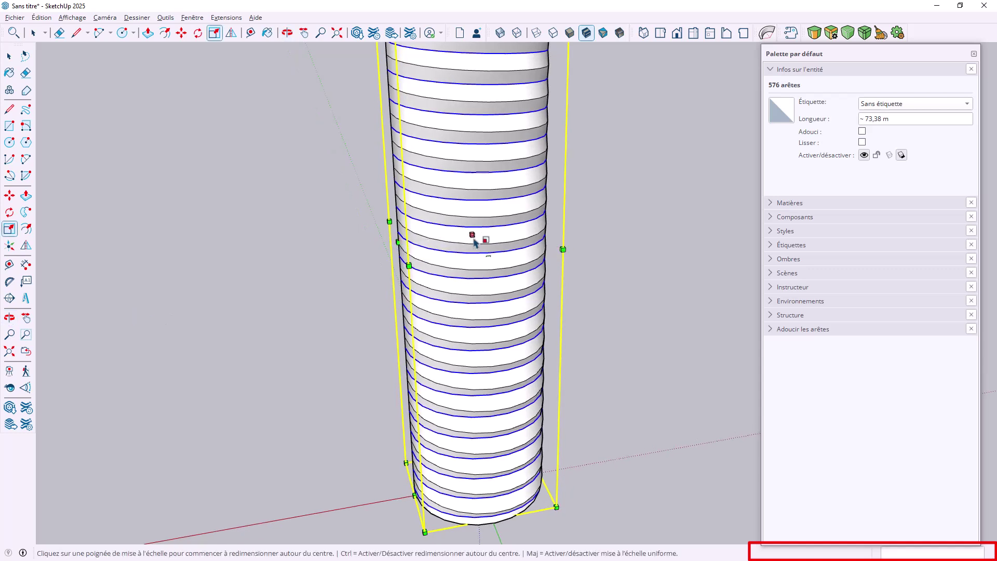
Scale the copied helix edges about their centre to about 0.87 along the red axis.
{"action": "left_click", "coordinate": [398, 242]}
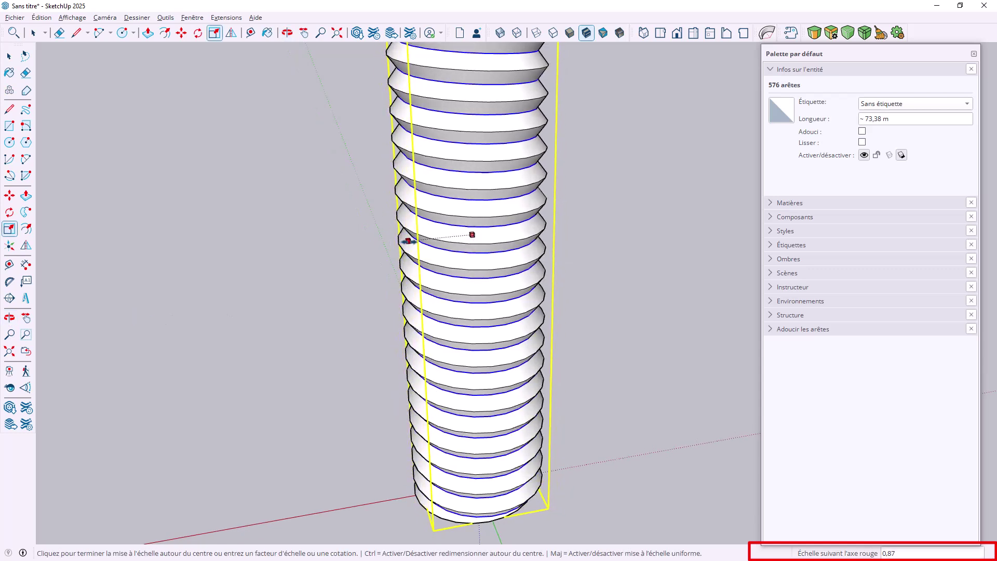
{"action": "left_click", "coordinate": [409, 241]}
{"action": "scroll", "coordinate": [402, 253], "scroll_direction": "down", "scroll_amount": 5}
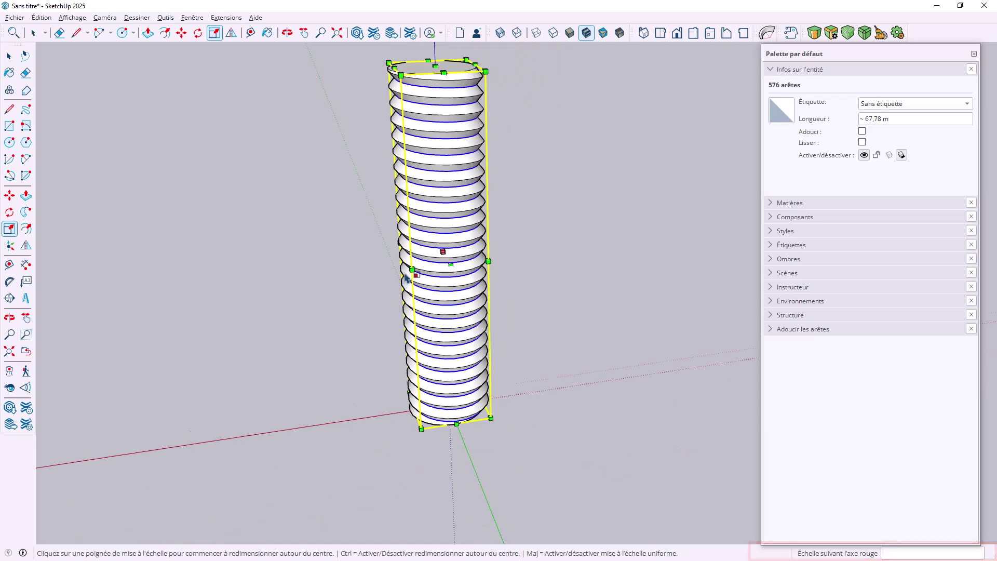
{"action": "middle_click_drag", "start_coordinate": [330, 250], "coordinate": [623, 338]}
{"action": "key", "text": "space"}
{"action": "middle_click_drag", "start_coordinate": [521, 378], "coordinate": [461, 358]}
{"action": "scroll", "coordinate": [470, 303], "scroll_direction": "up", "scroll_amount": 5}
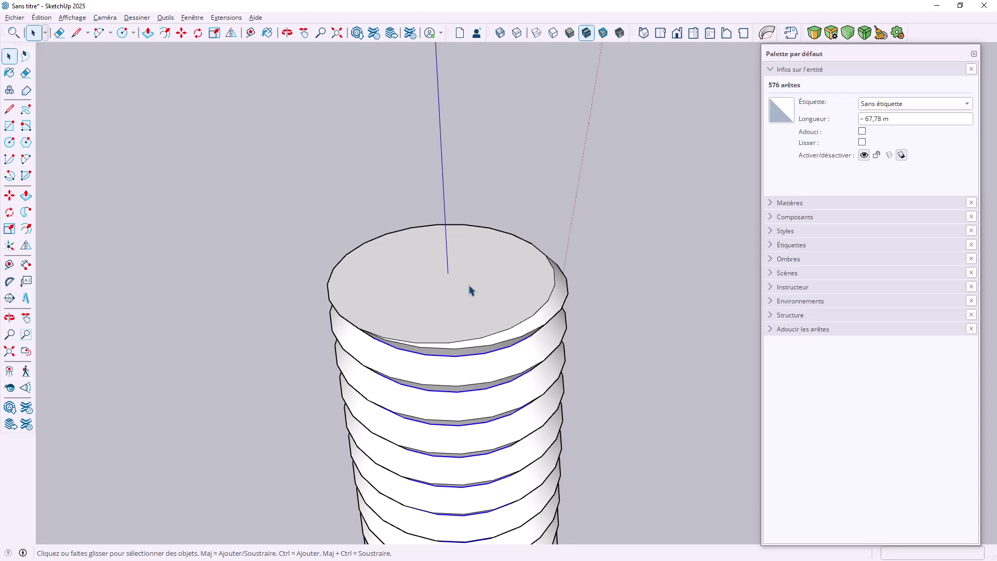
{"action": "key", "text": "c"}
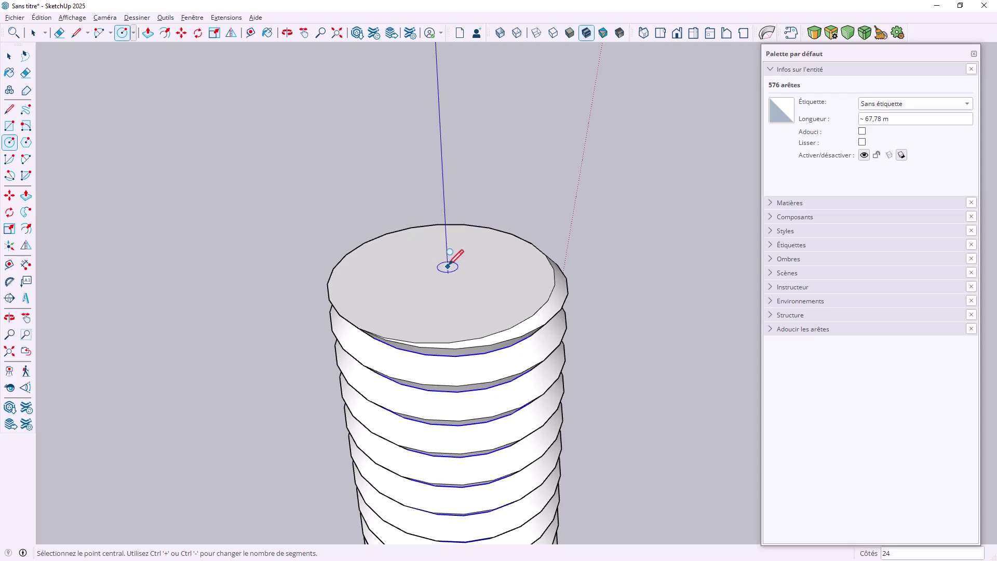
{"action": "scroll", "coordinate": [450, 275], "scroll_direction": "down", "scroll_amount": 2}
{"action": "scroll", "coordinate": [454, 283], "scroll_direction": "up", "scroll_amount": 3}
{"action": "key", "text": "space"}
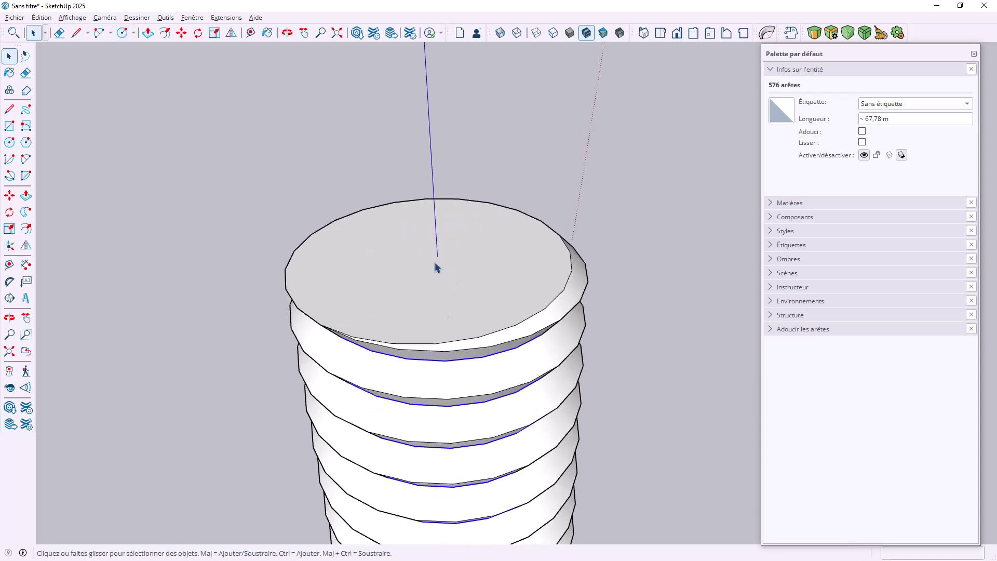
Draw a 24-sided circle with a radius of about 1.5 m centred on the threaded rod's top face.
{"action": "scroll", "coordinate": [448, 278], "scroll_direction": "down", "scroll_amount": 2}
{"action": "middle_click_drag", "start_coordinate": [447, 278], "coordinate": [417, 337]}
{"action": "key", "text": "c"}
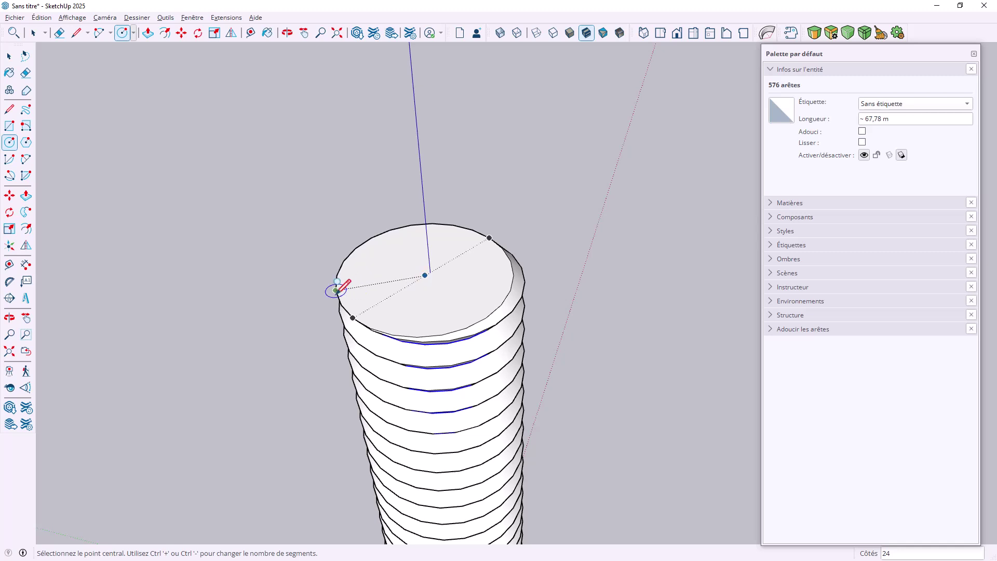
{"action": "left_click", "coordinate": [425, 275]}
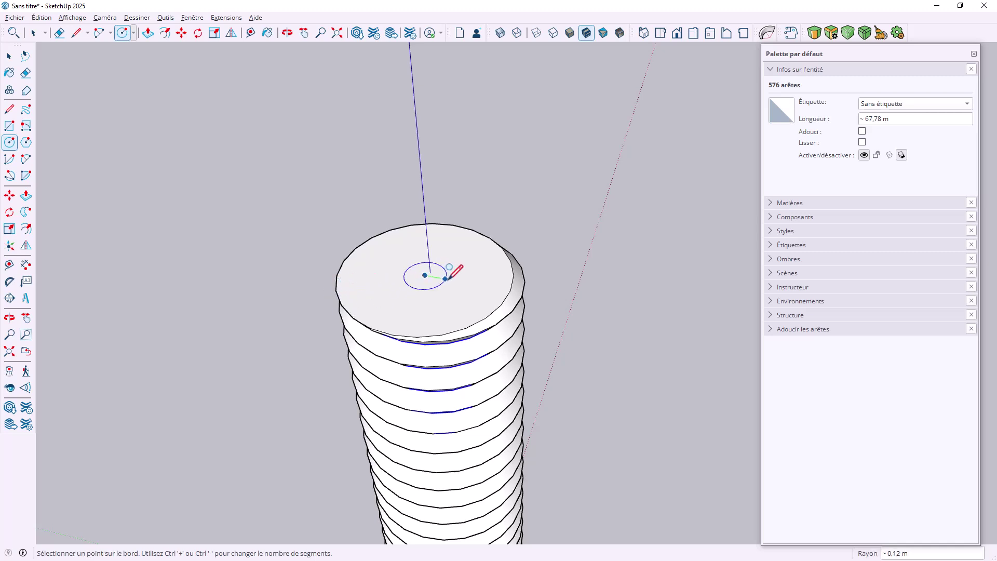
{"action": "scroll", "coordinate": [555, 297], "scroll_direction": "down", "scroll_amount": 3}
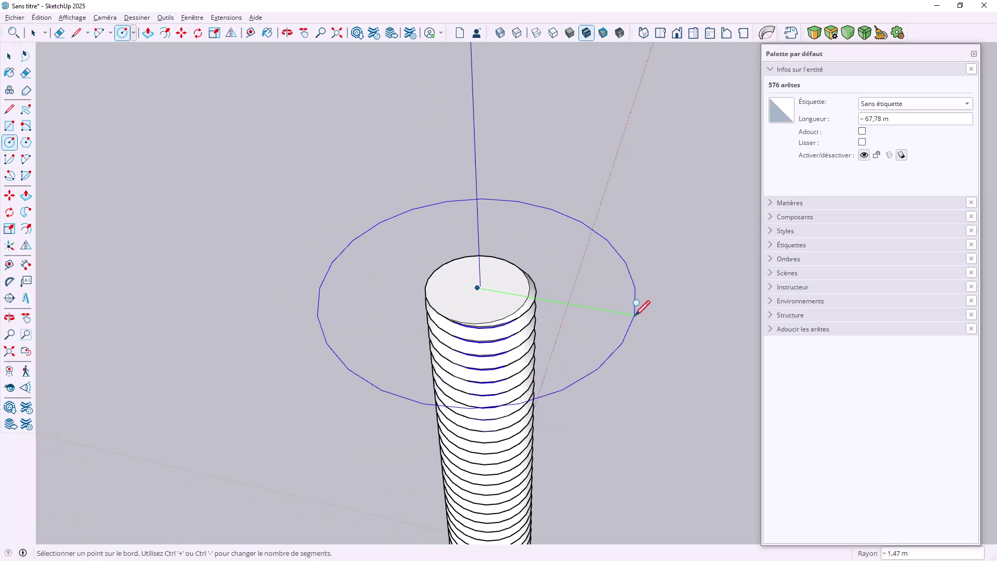
{"action": "left_click", "coordinate": [644, 316]}
Push/Pull the ring face around the rod's top upward to form the screw head.
{"action": "key", "text": "p"}
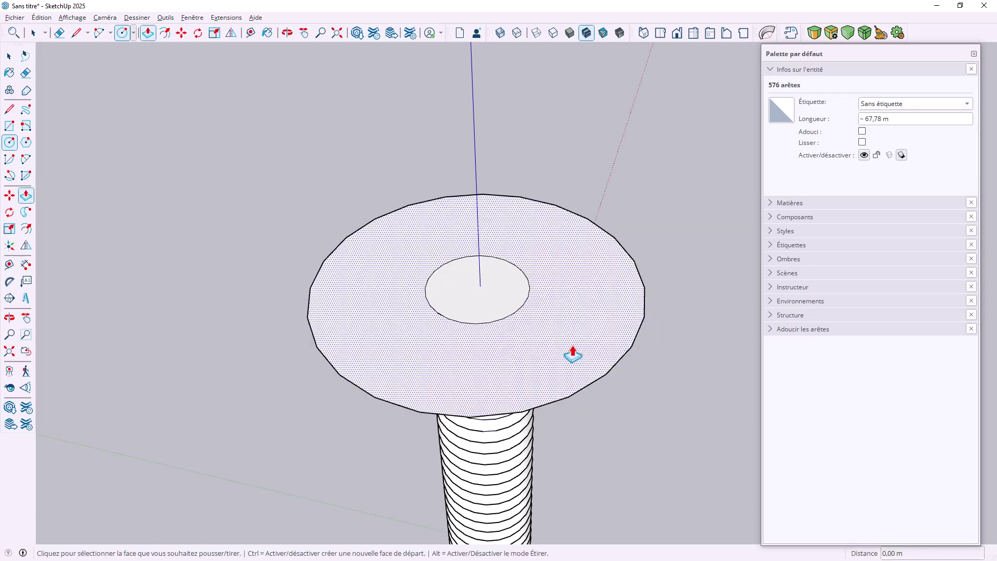
{"action": "left_click", "coordinate": [575, 352]}
{"action": "left_click", "coordinate": [568, 267]}
Push/Pull the recessed centre face up until it is flush with the top of the screw head.
{"action": "middle_click_drag", "start_coordinate": [567, 267], "coordinate": [495, 354]}
{"action": "left_click", "coordinate": [495, 352]}
{"action": "left_click", "coordinate": [502, 346]}
{"action": "left_click", "coordinate": [513, 335]}
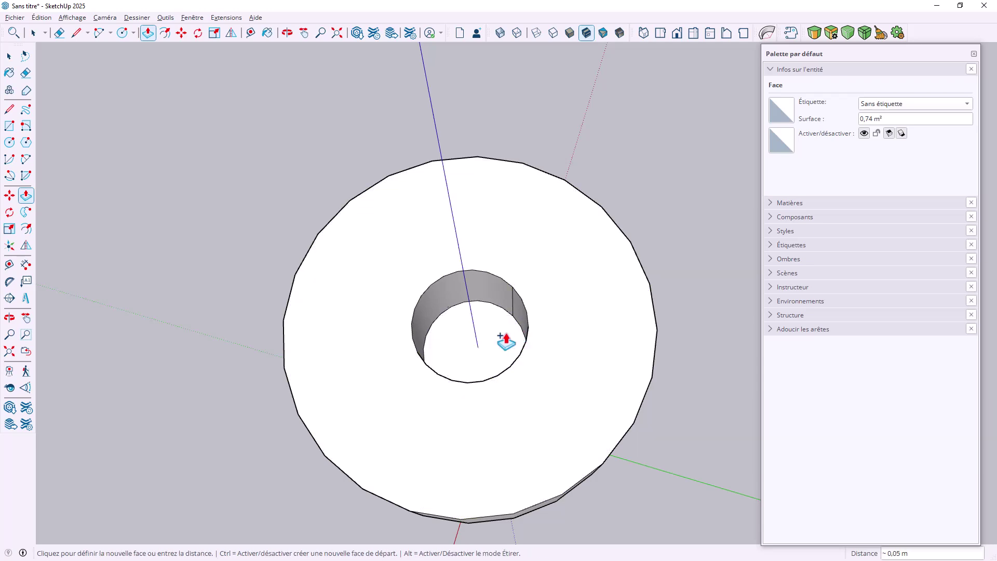
{"action": "left_click", "coordinate": [526, 322]}
{"action": "scroll", "coordinate": [526, 322], "scroll_direction": "down", "scroll_amount": 5}
{"action": "middle_click_drag", "start_coordinate": [556, 416], "coordinate": [613, 133]}
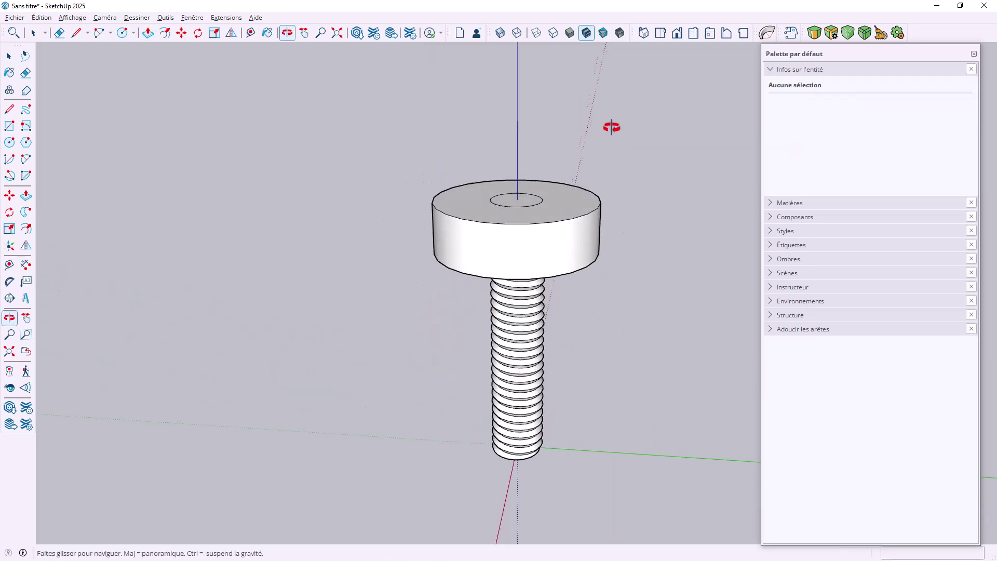
{"action": "middle_click_drag", "start_coordinate": [534, 300], "coordinate": [581, 153]}
{"action": "middle_click_drag", "start_coordinate": [582, 258], "coordinate": [578, 305]}
{"action": "scroll", "coordinate": [581, 307], "scroll_direction": "up", "scroll_amount": 3}
{"action": "key", "text": "space"}
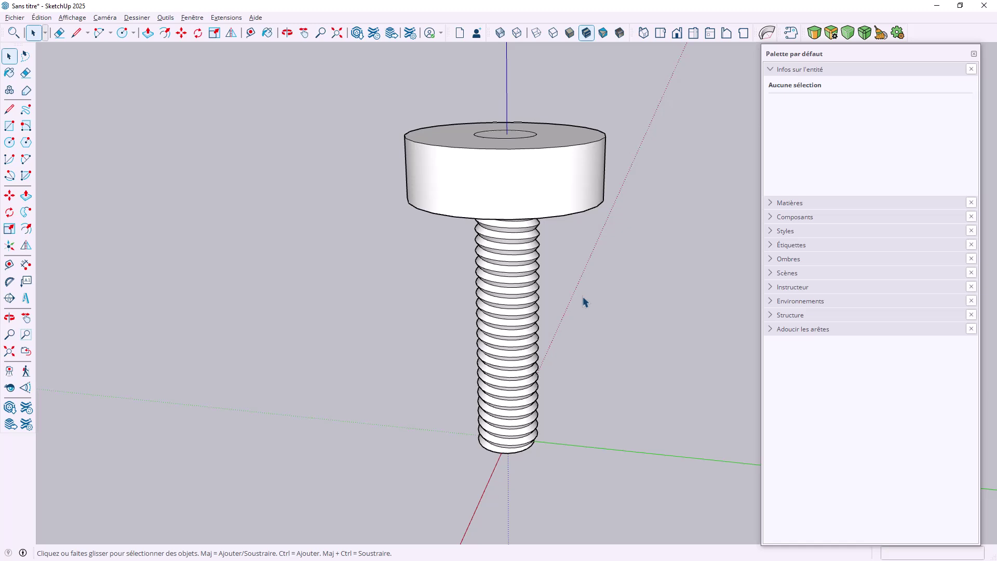
Select the whole screw to examine its geometry from several angles, and clear the selection.
{"action": "middle_click_drag", "start_coordinate": [556, 264], "coordinate": [469, 295]}
{"action": "scroll", "coordinate": [449, 290], "scroll_direction": "down", "scroll_amount": 2}
{"action": "left_click_drag", "start_coordinate": [376, 401], "coordinate": [540, 490]}
{"action": "middle_click_drag", "start_coordinate": [454, 438], "coordinate": [488, 285]}
{"action": "scroll", "coordinate": [521, 249], "scroll_direction": "down", "scroll_amount": 2}
{"action": "middle_click_drag", "start_coordinate": [521, 249], "coordinate": [532, 332]}
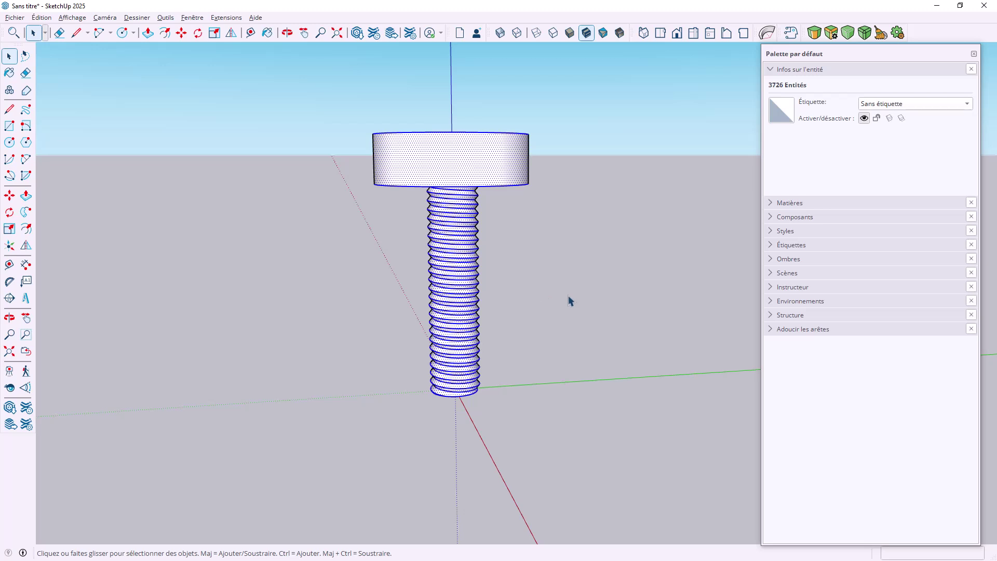
{"action": "middle_click_drag", "start_coordinate": [513, 220], "coordinate": [521, 283]}
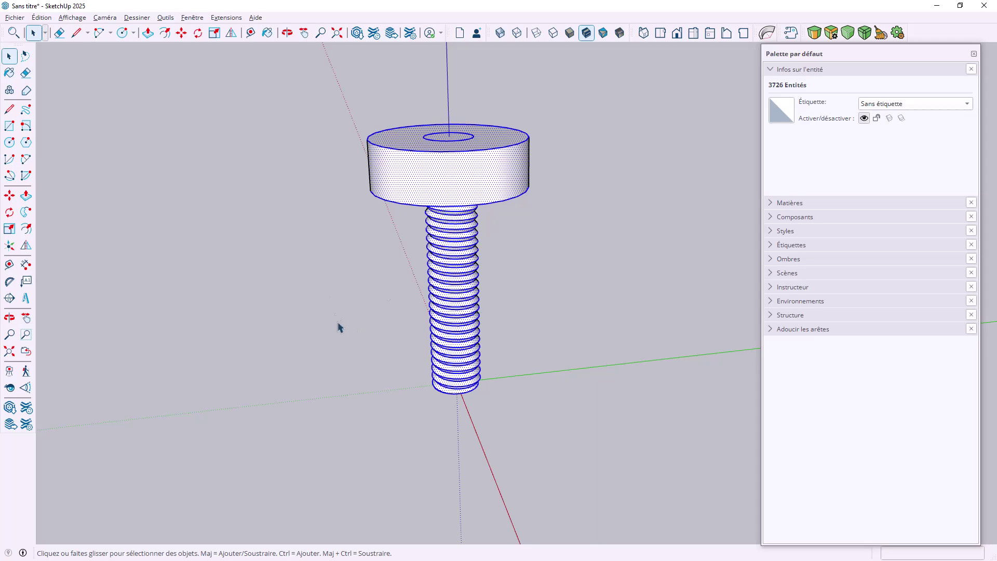
{"action": "middle_click_drag", "start_coordinate": [359, 266], "coordinate": [394, 308]}
{"action": "middle_click_drag", "start_coordinate": [469, 328], "coordinate": [492, 369]}
{"action": "left_click", "coordinate": [525, 329]}
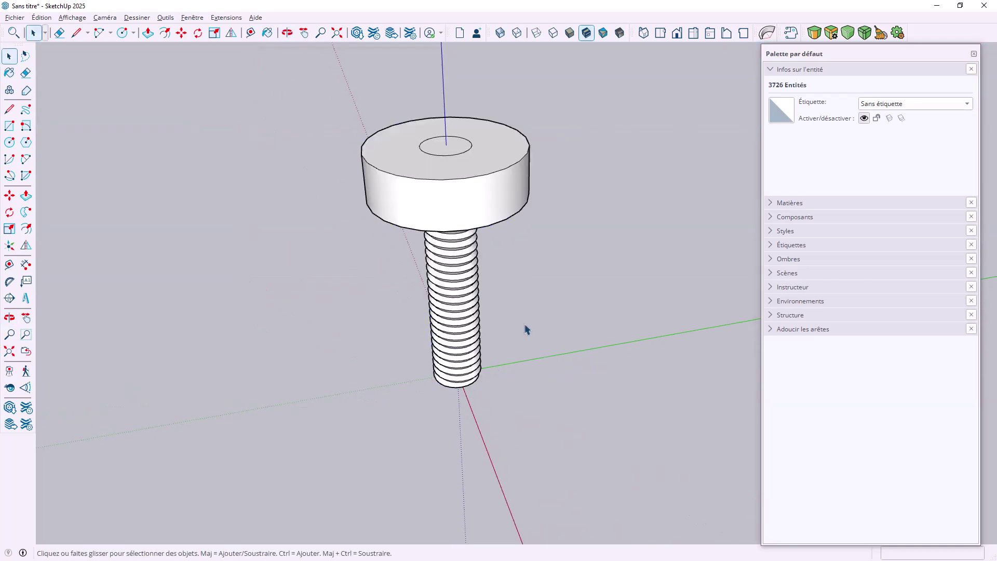
{"action": "scroll", "coordinate": [525, 327], "scroll_direction": "down", "scroll_amount": 2}
{"action": "scroll", "coordinate": [538, 312], "scroll_direction": "up", "scroll_amount": 2}
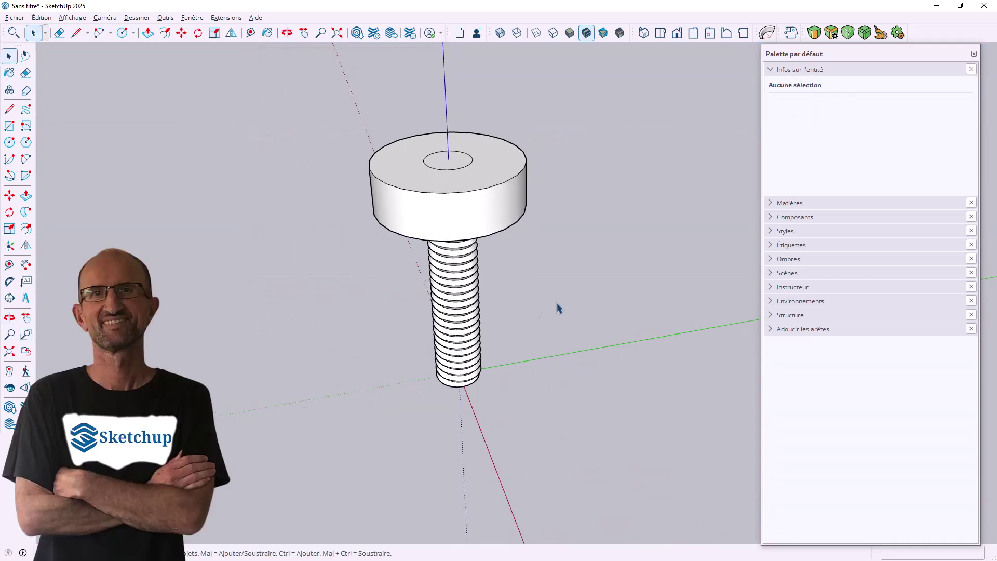